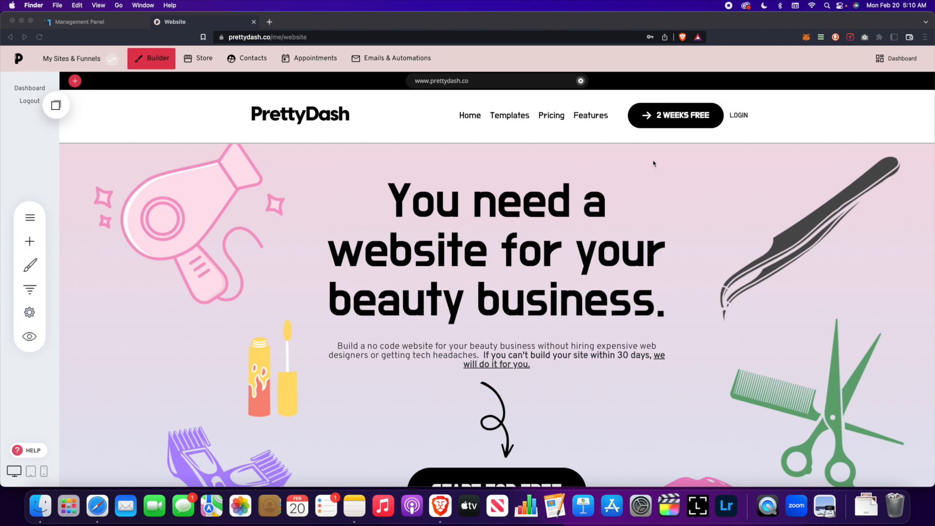
- Create an empty page named 'Test Page' with the alternative header and open it in the builder
left_click(309, 277)
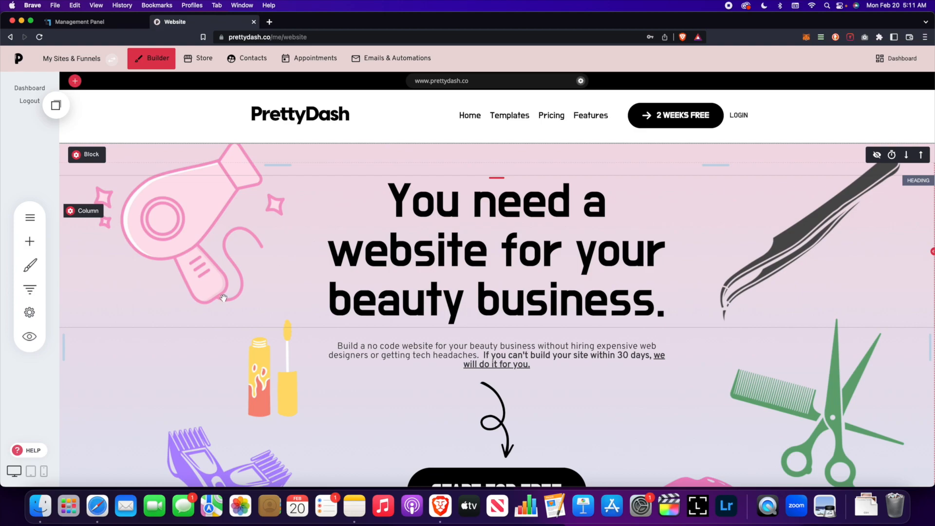
left_click(35, 225)
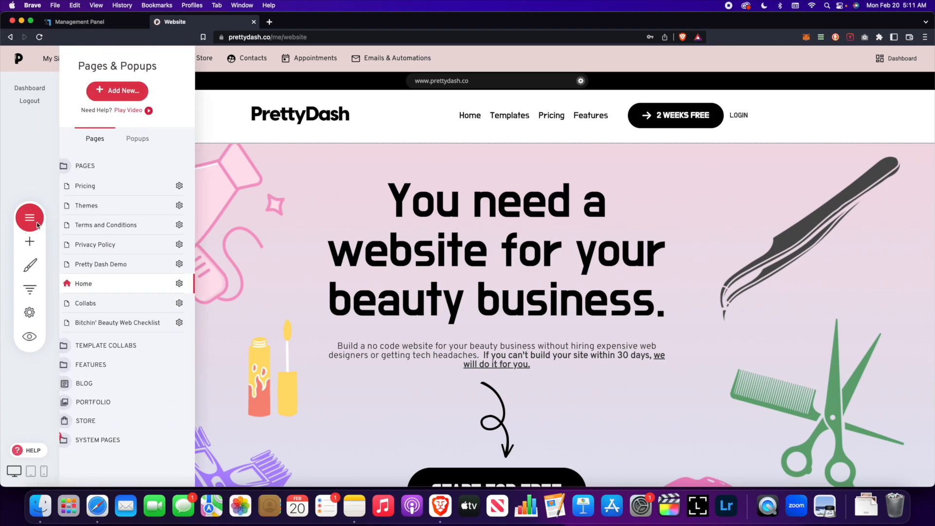
left_click(148, 92)
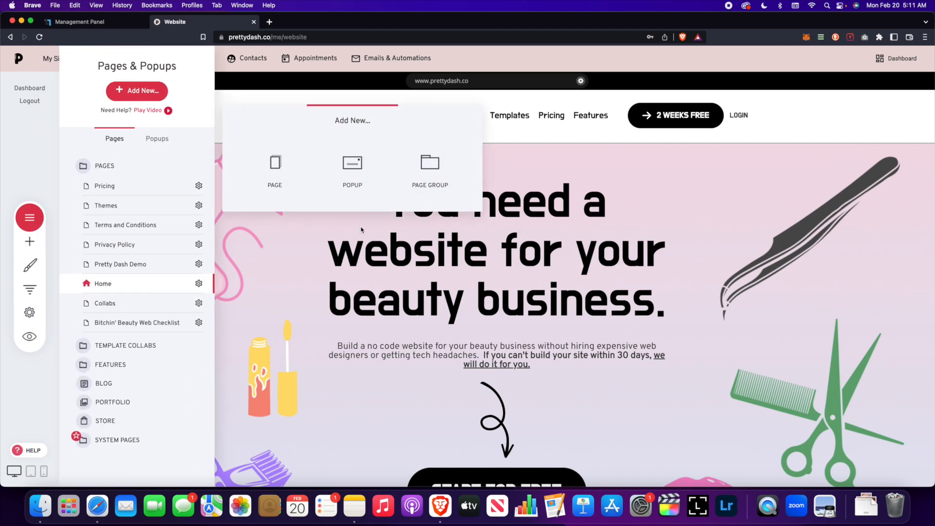
left_click(304, 194)
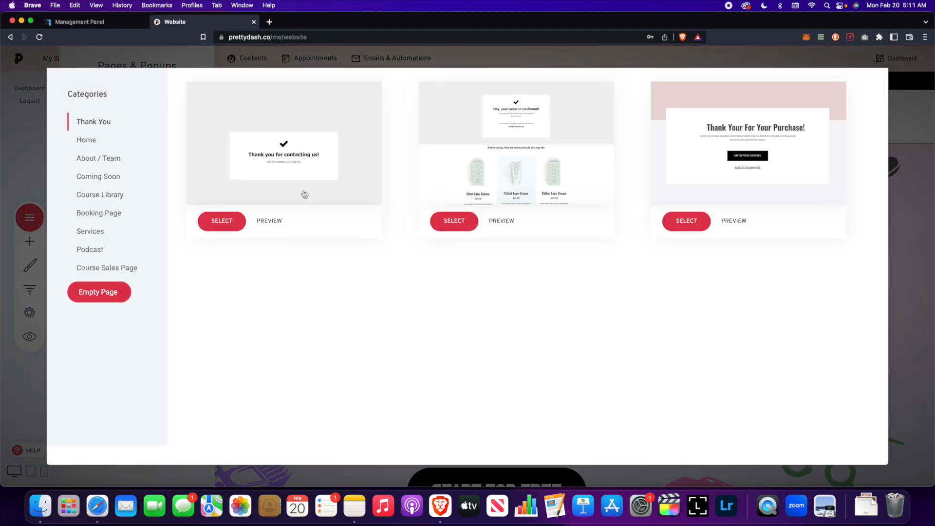
left_click(111, 296)
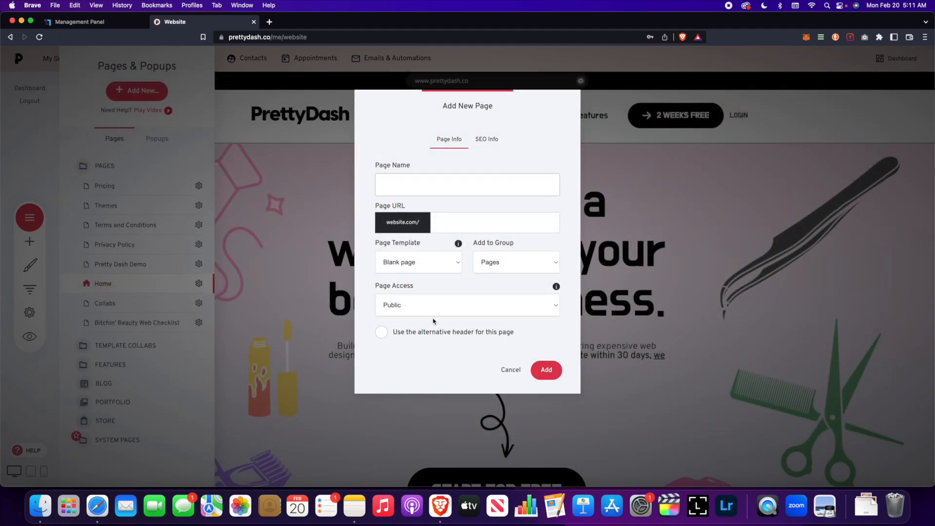
left_click(381, 331)
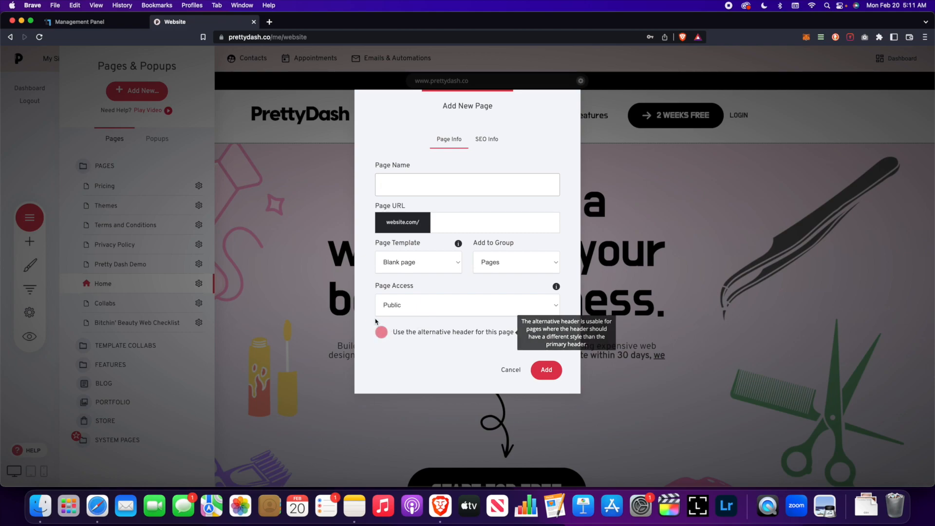
type("T")
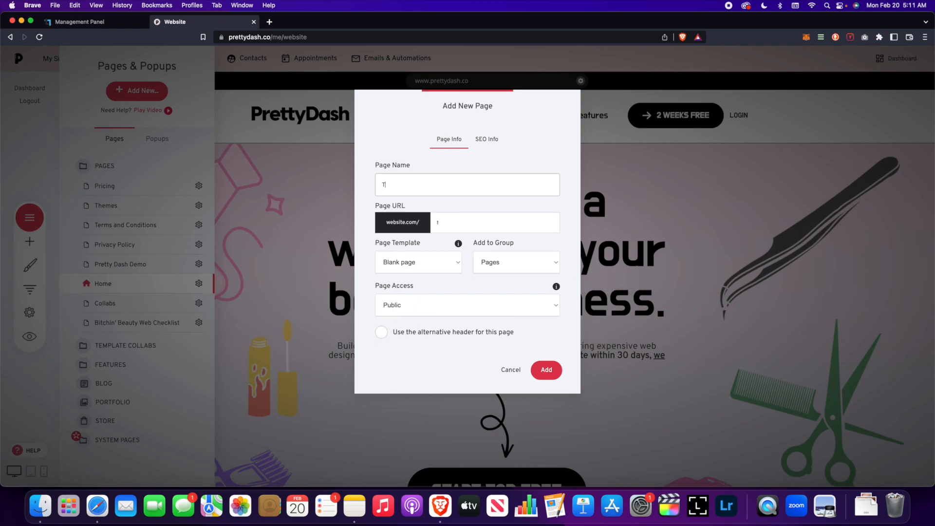
type("est Page")
left_click(381, 334)
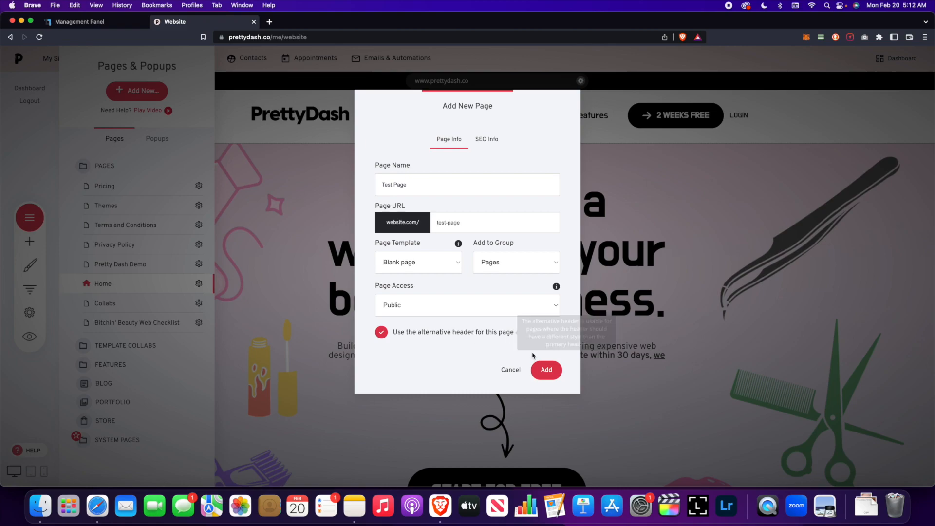
left_click(546, 369)
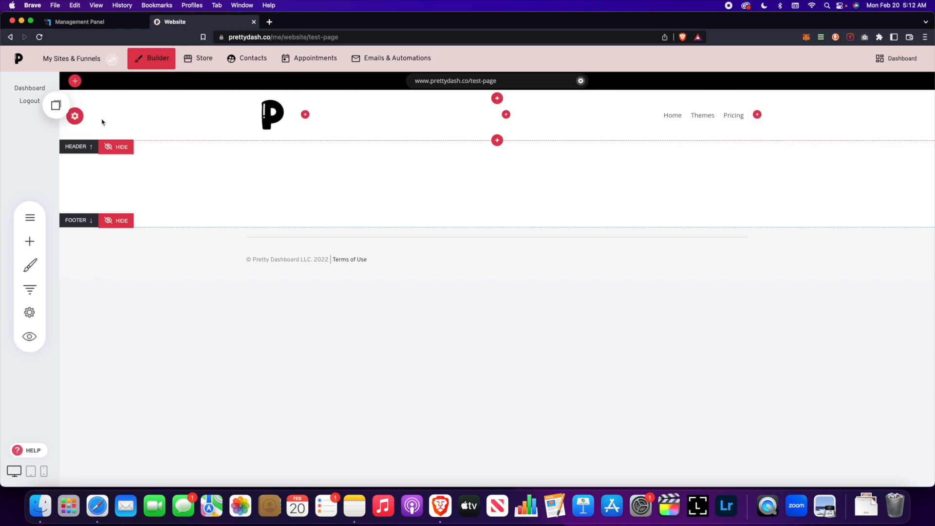
- Try the header in the Full-width, Compact and Vertical left layouts
left_click(83, 121)
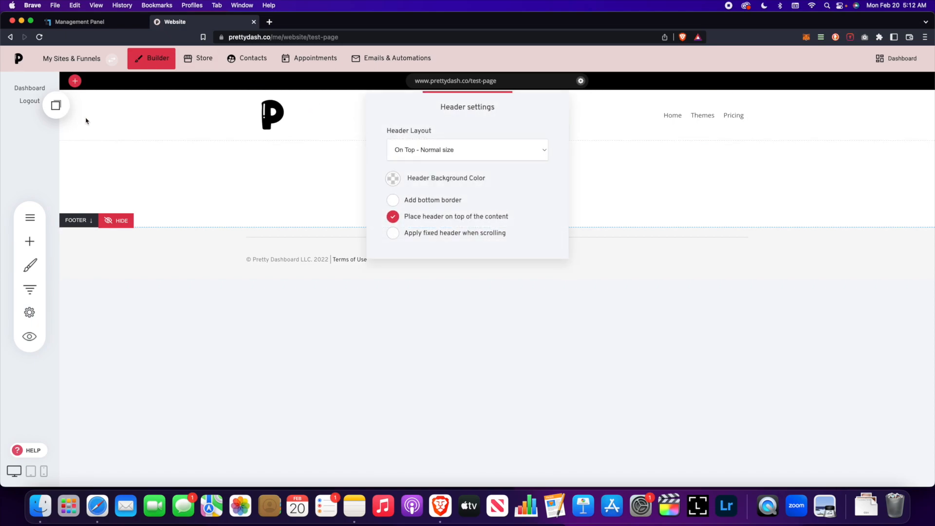
left_click_drag(472, 110, 477, 210)
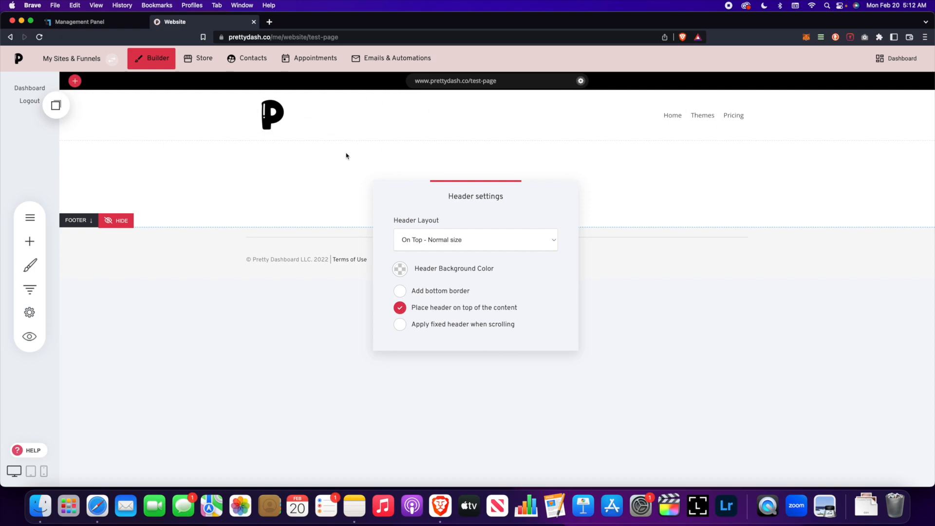
left_click(432, 241)
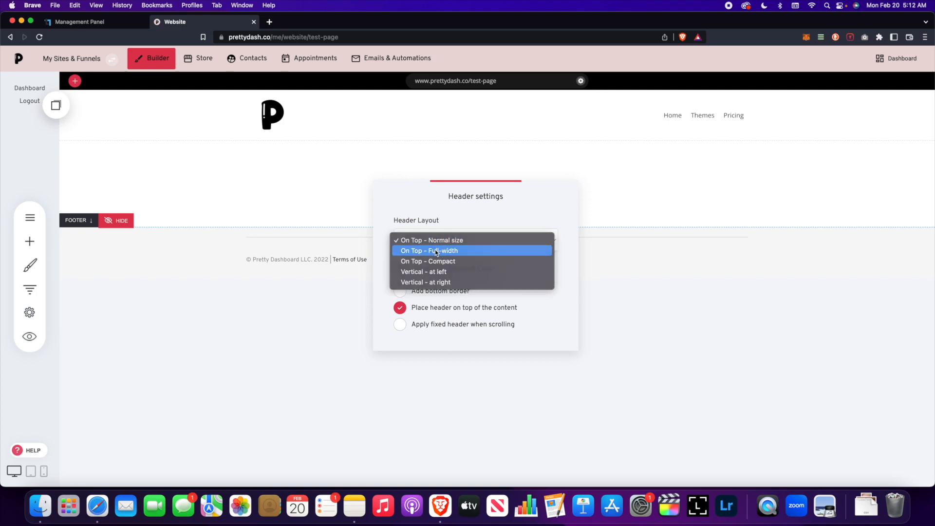
left_click(434, 250)
left_click(401, 291)
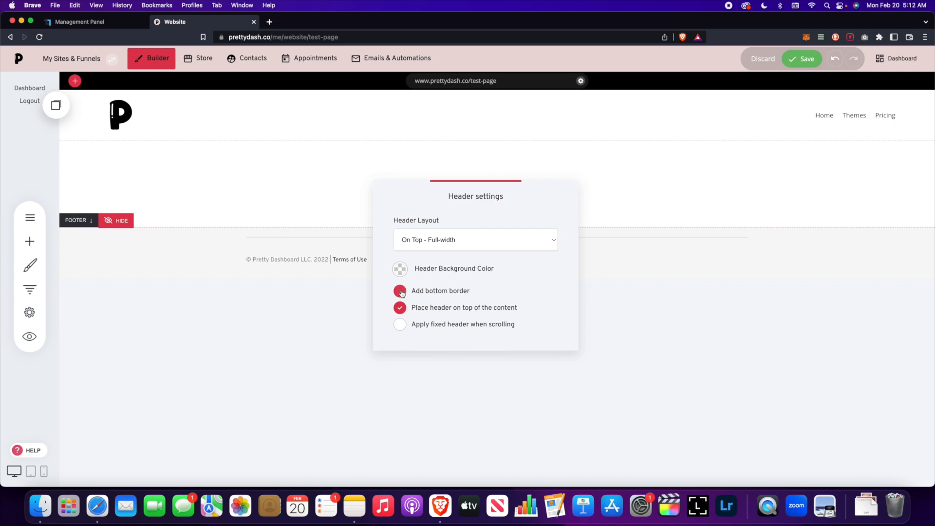
left_click(425, 250)
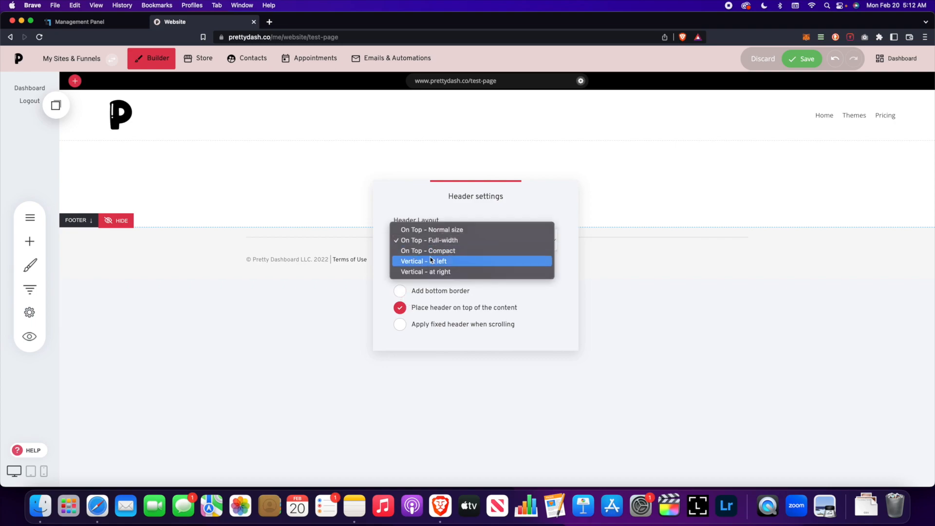
left_click(429, 250)
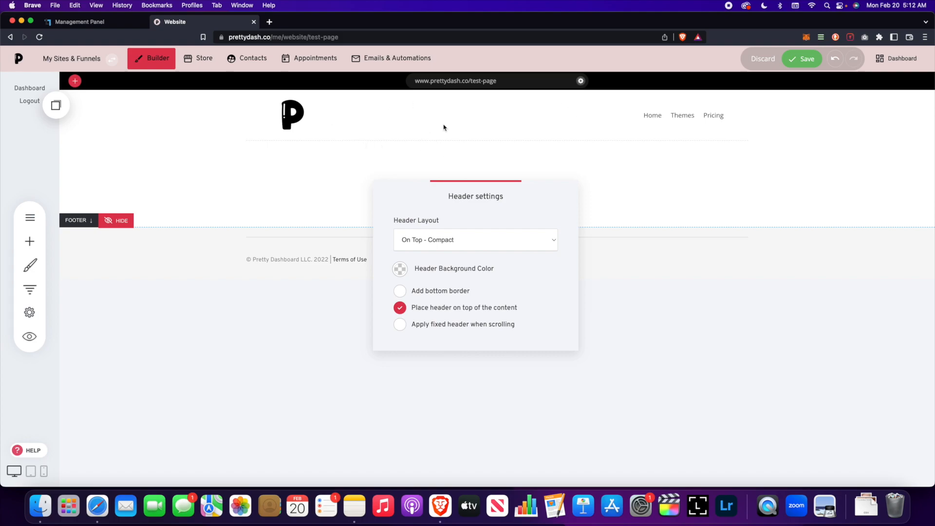
left_click(464, 239)
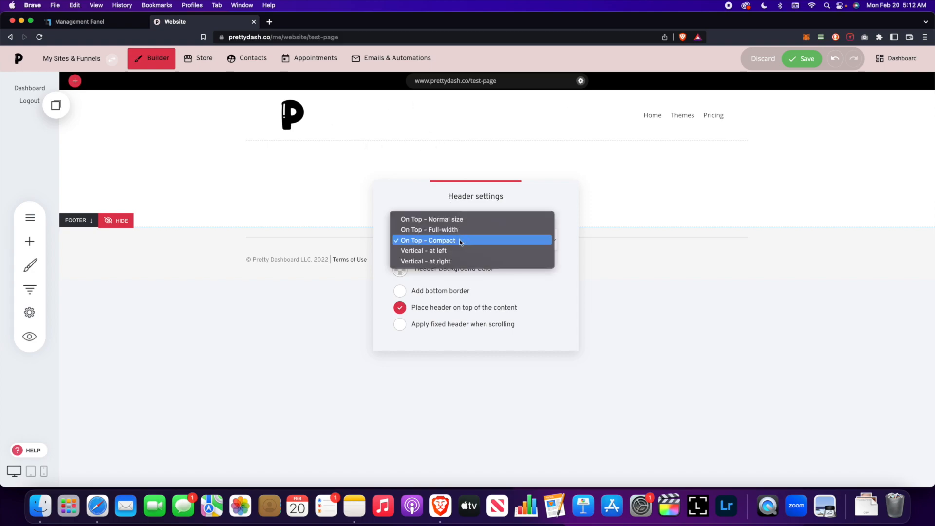
left_click(463, 250)
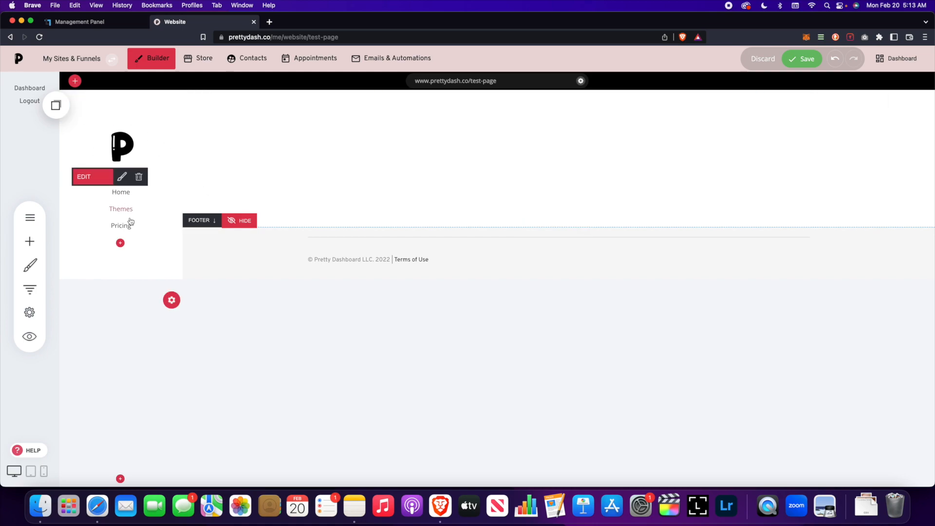
- Switch the header to Vertical right, then settle on On Top - Normal size
left_click(170, 299)
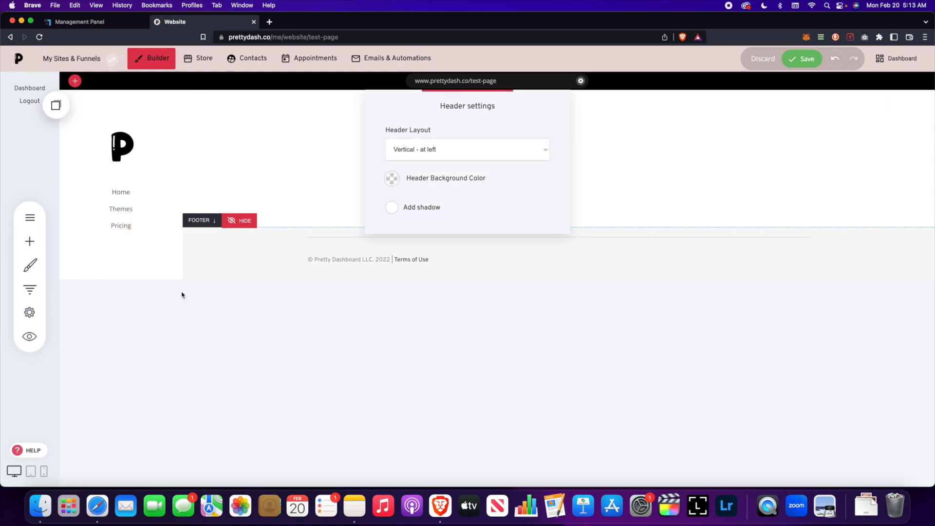
left_click(421, 149)
left_click(434, 161)
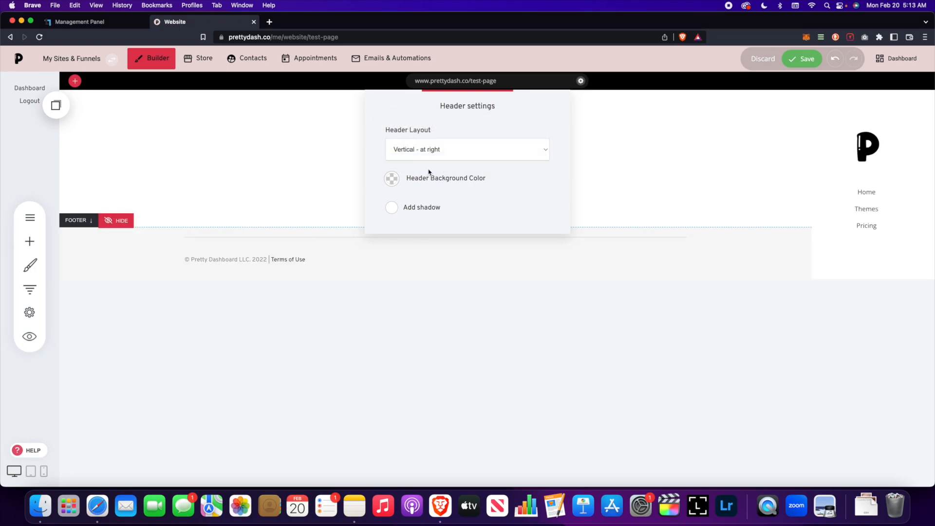
left_click(435, 152)
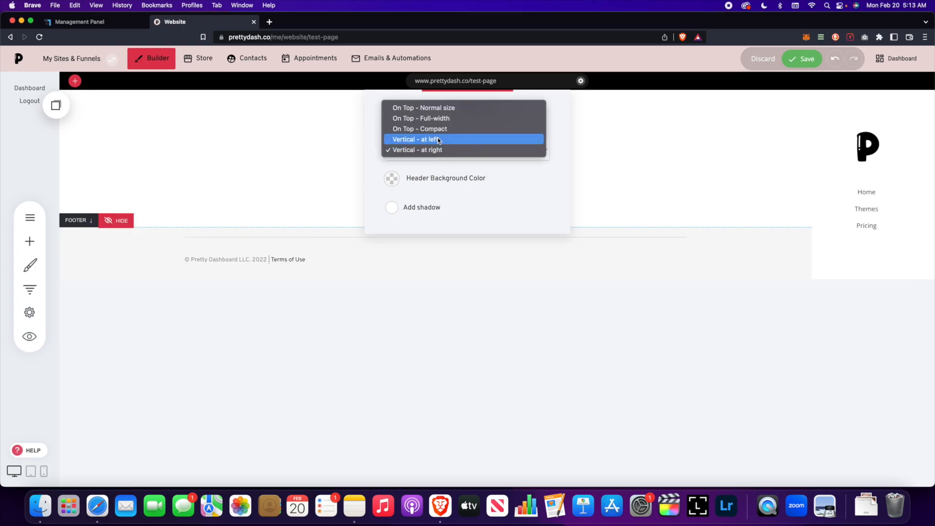
left_click(429, 108)
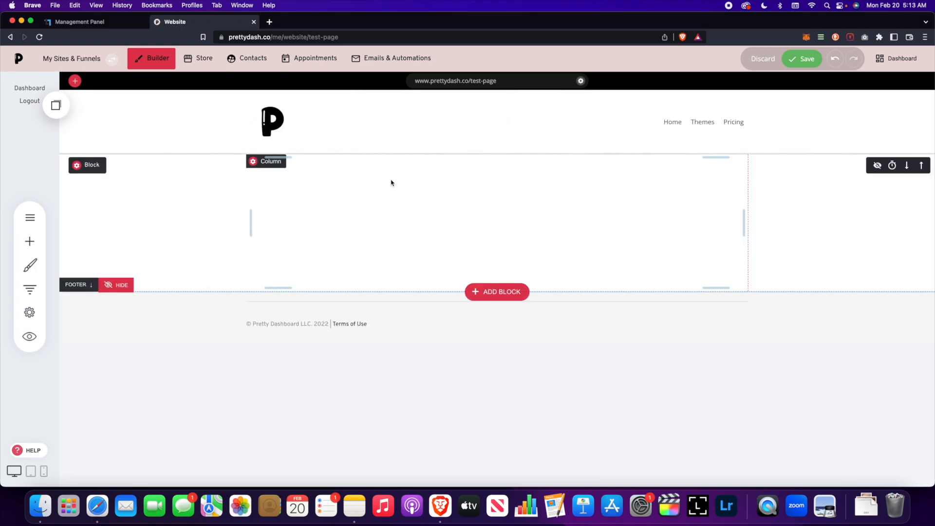
- Save the header layout, then give the header a peach background
left_click(798, 59)
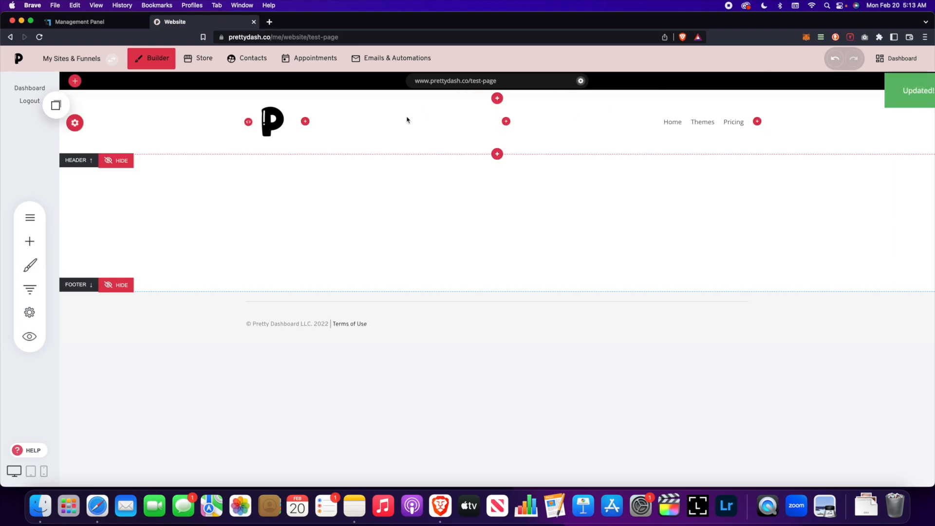
left_click(75, 123)
left_click_drag(439, 115, 422, 228)
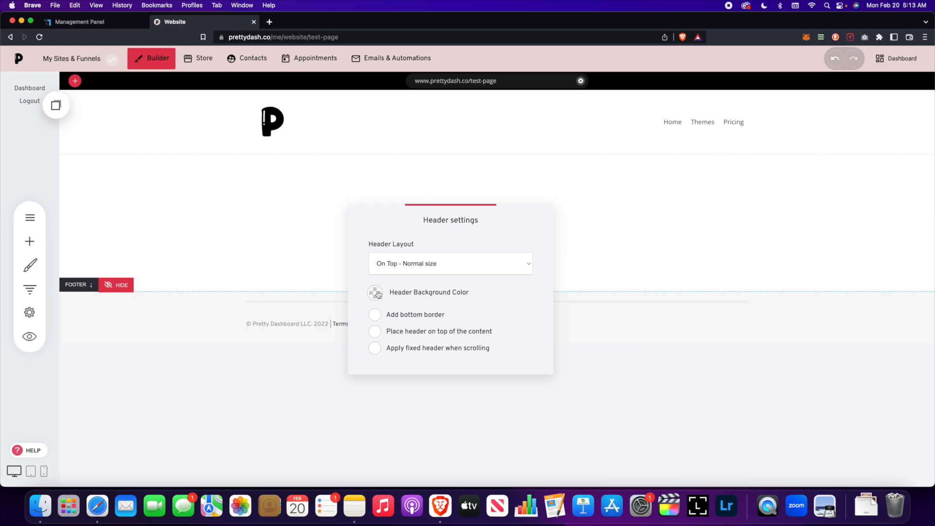
left_click(376, 293)
left_click(400, 402)
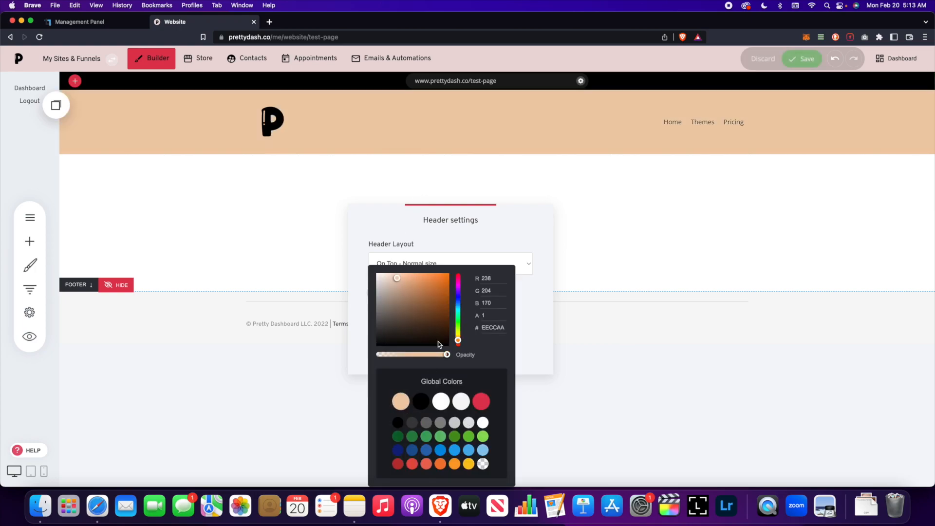
left_click(495, 246)
left_click(434, 330)
left_click(410, 315)
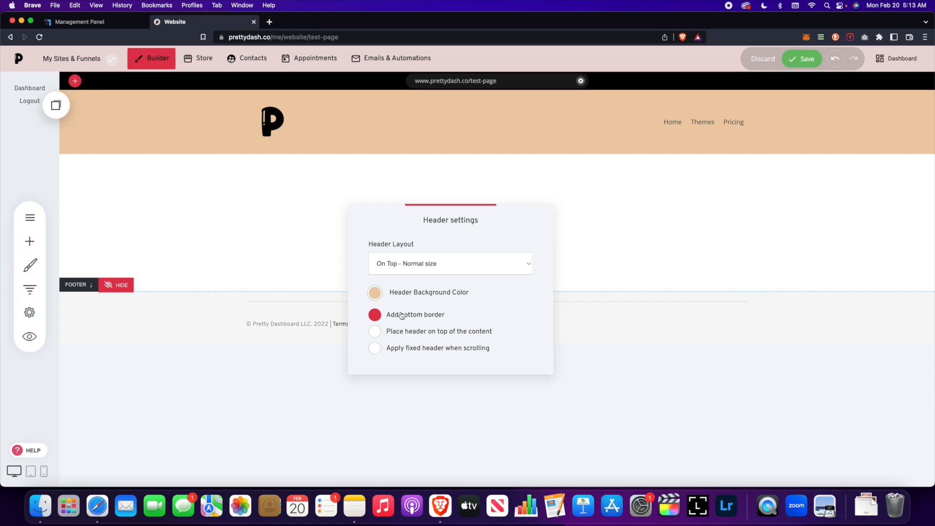
- Try a black bottom border, then remove it and place the header on top of the content
left_click(381, 318)
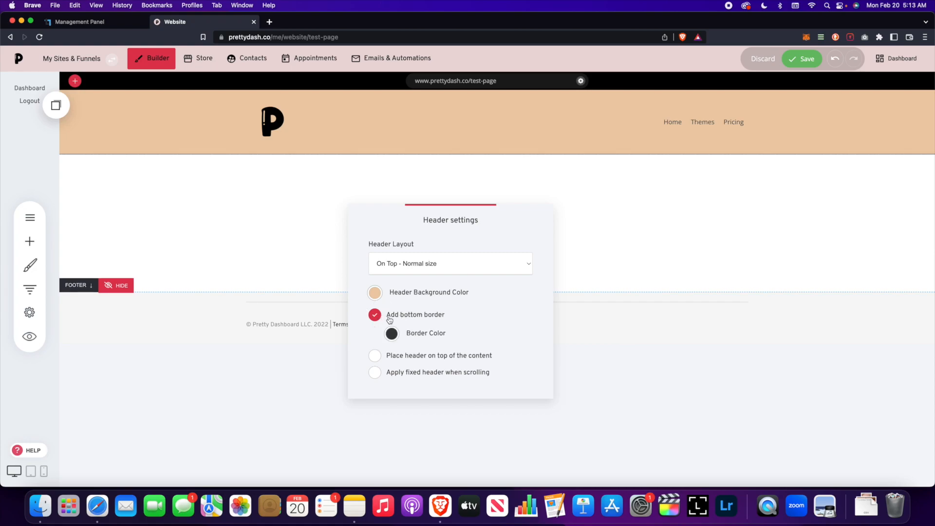
left_click(399, 335)
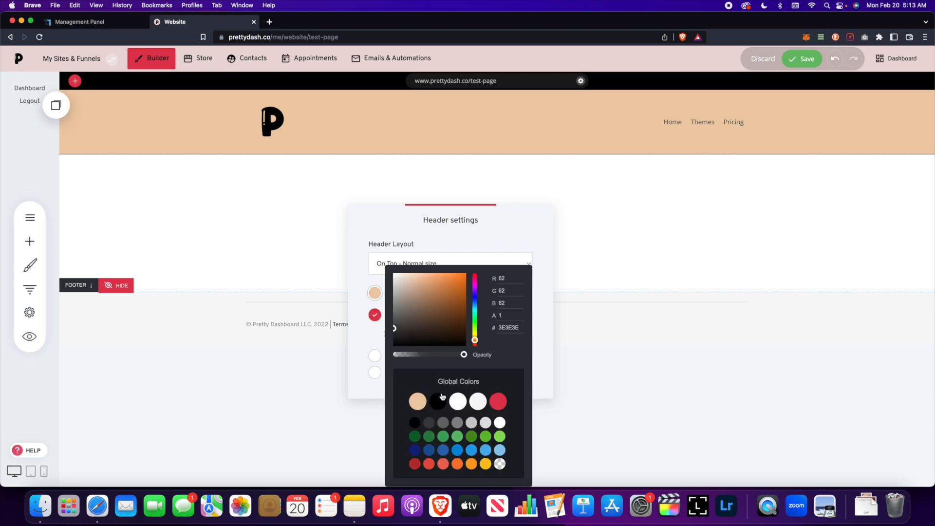
left_click(497, 400)
left_click(435, 400)
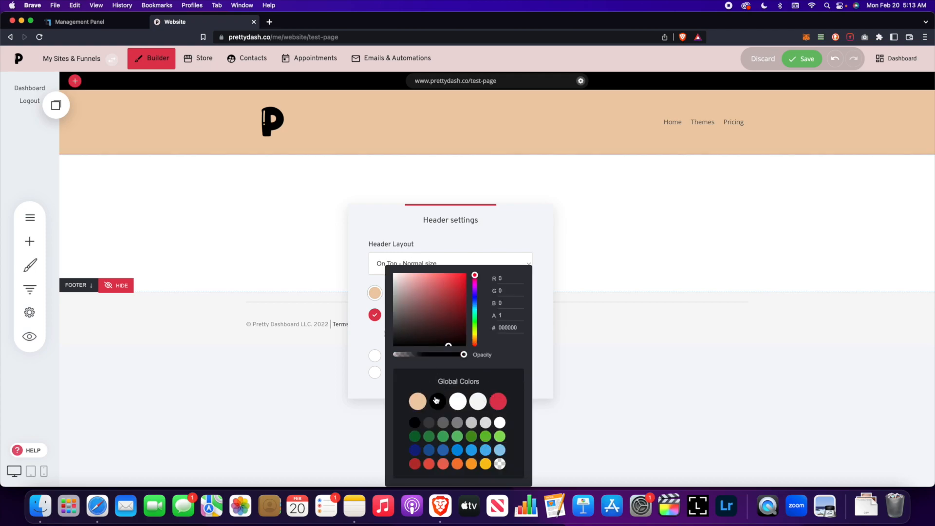
left_click(532, 223)
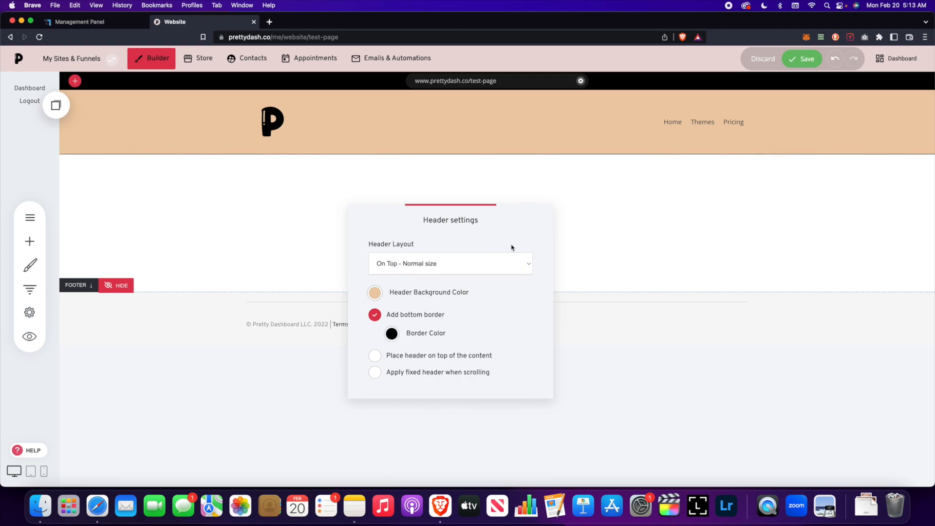
left_click(375, 316)
left_click(378, 333)
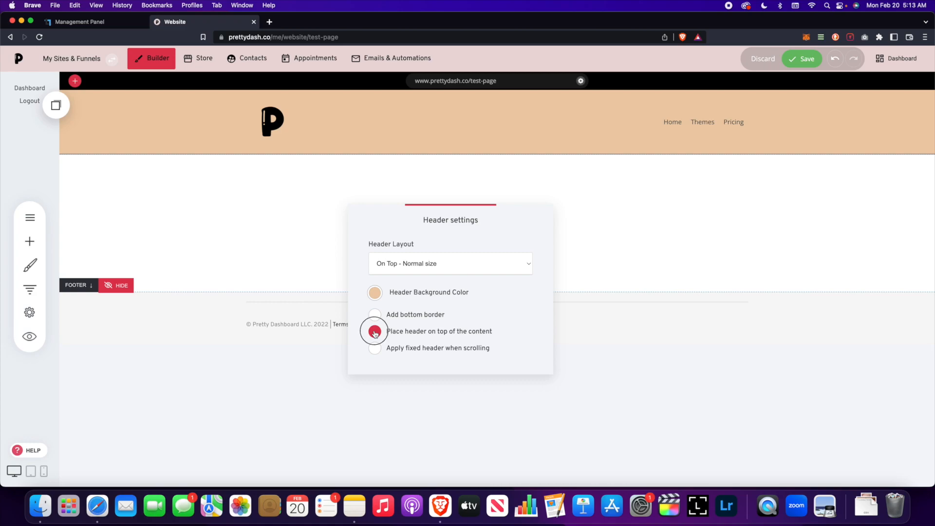
left_click(277, 188)
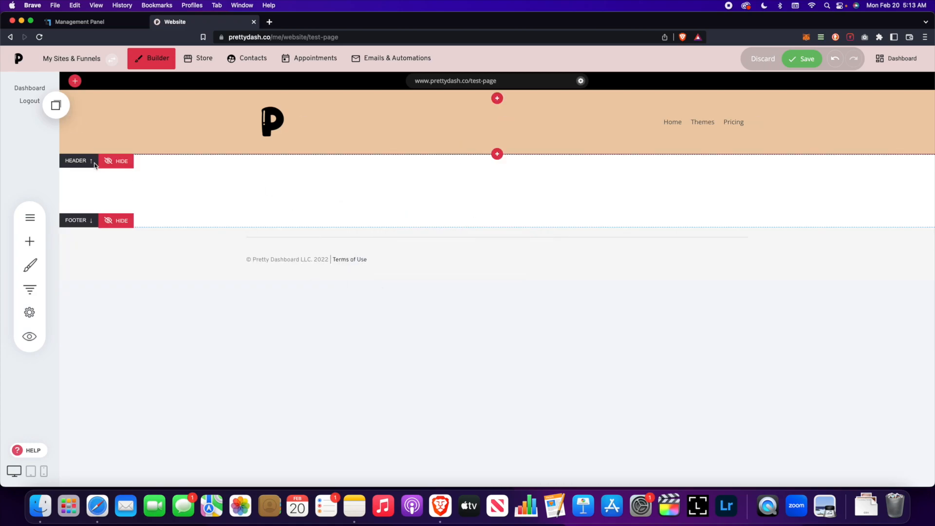
- Set the flower photo from File Manager as the content section's background image
left_click(94, 165)
left_click(214, 162)
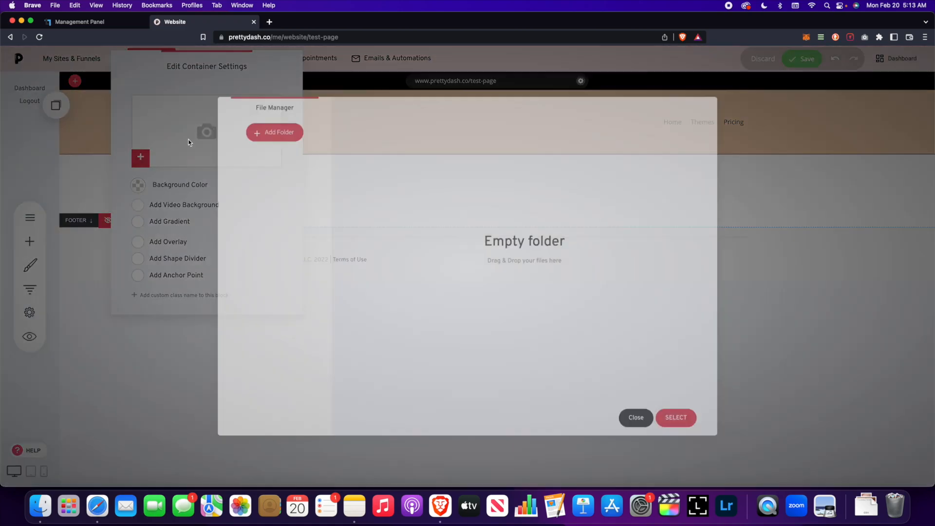
left_click(424, 176)
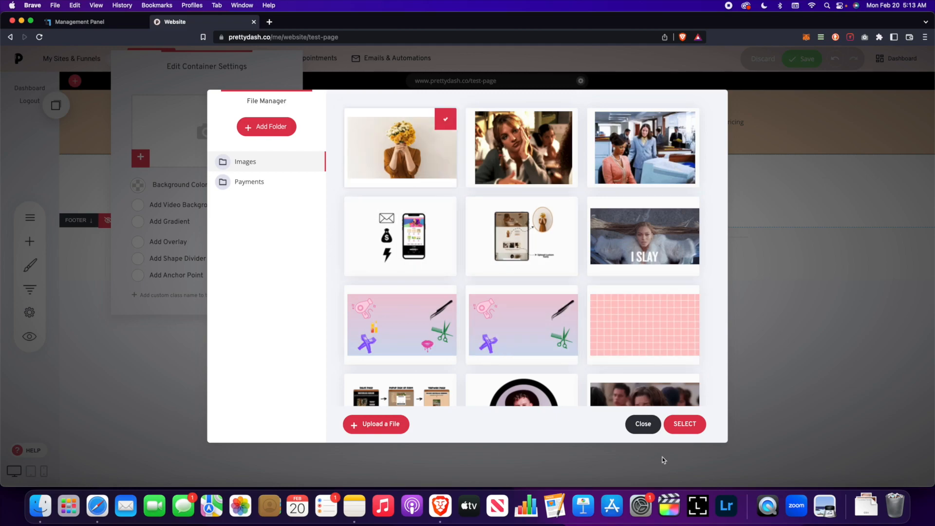
left_click(684, 428)
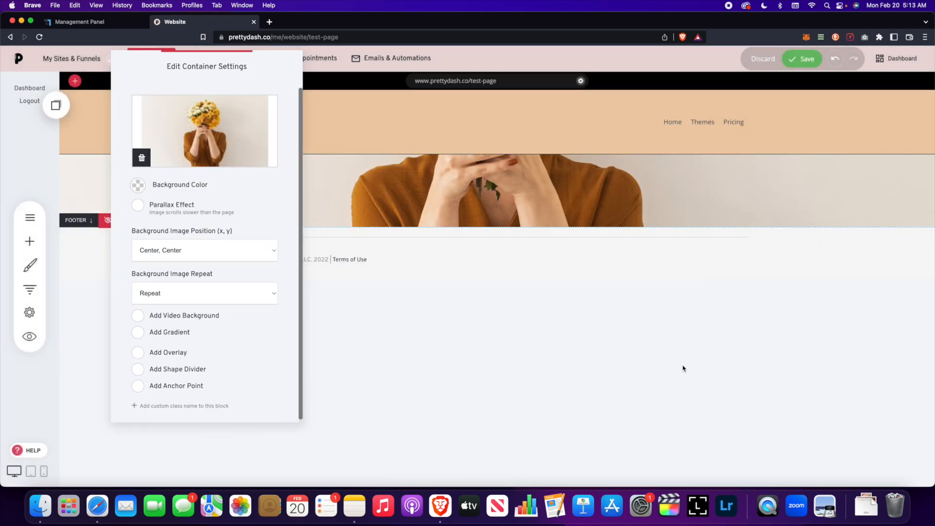
left_click(467, 258)
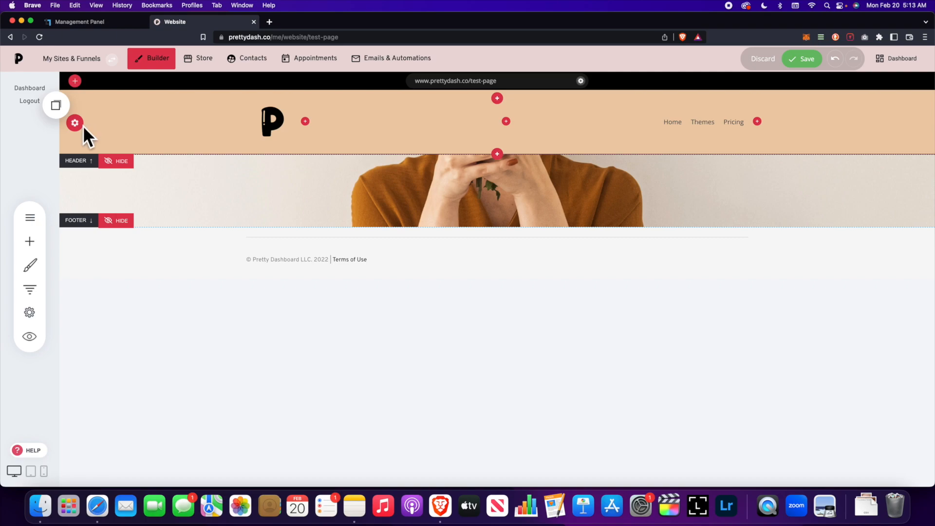
- Drop the header background colour's opacity to zero and save the page
left_click(75, 123)
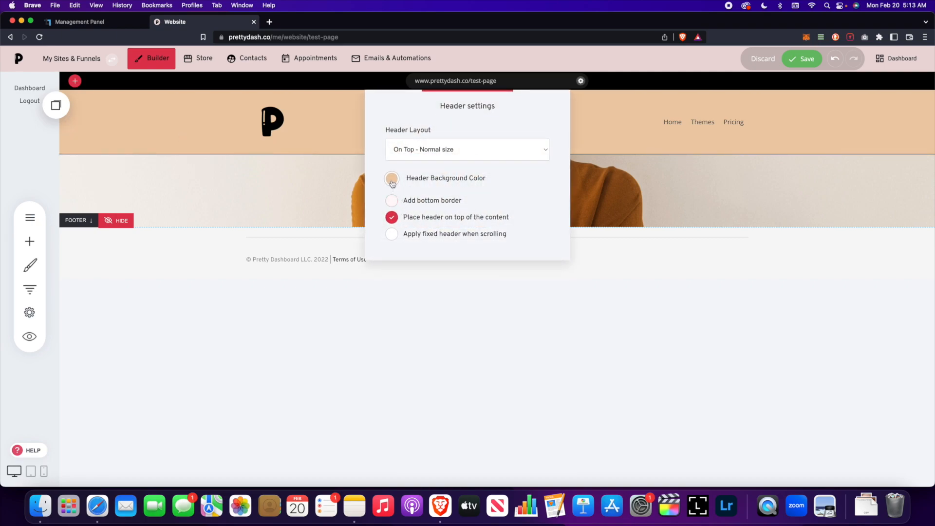
left_click(393, 180)
left_click_drag(465, 276, 387, 275)
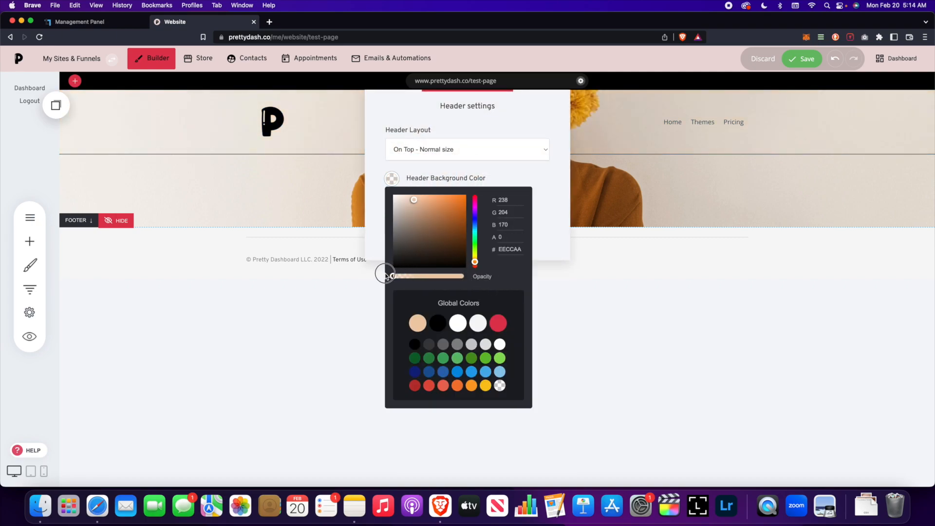
left_click(626, 246)
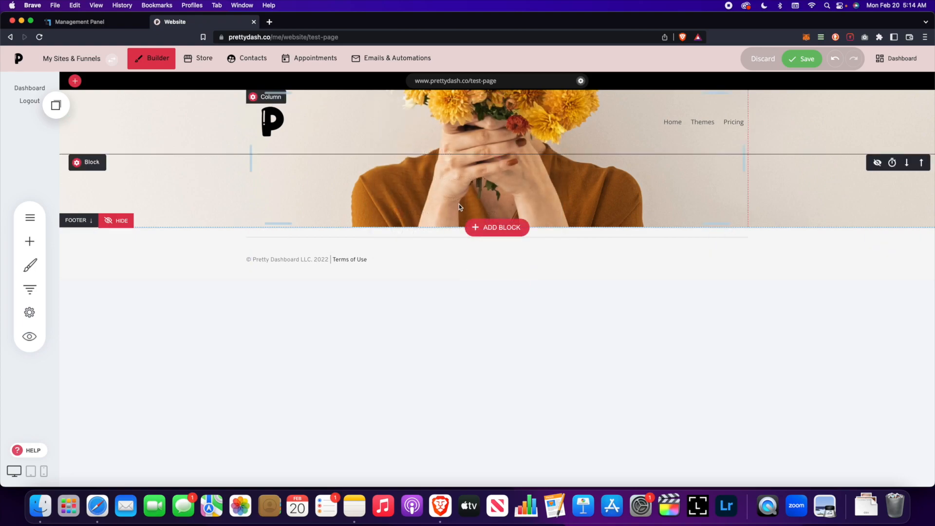
left_click(812, 66)
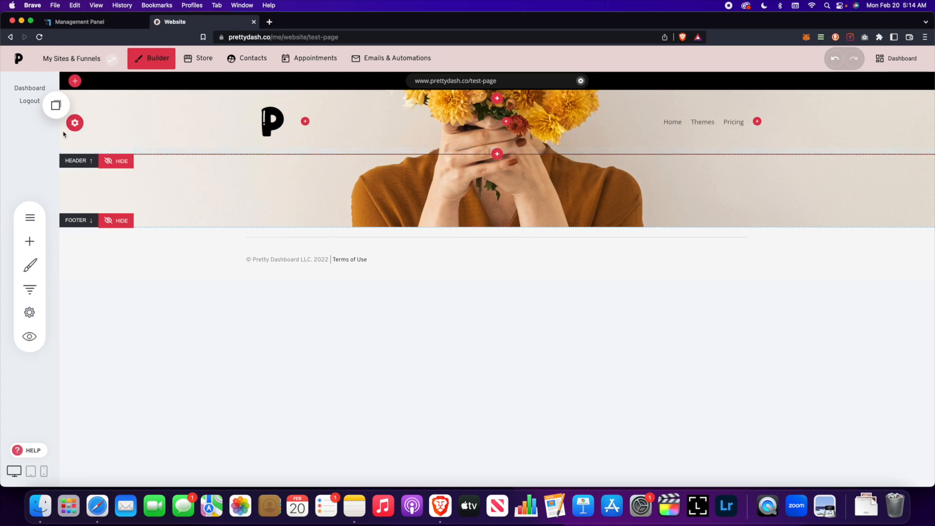
left_click(74, 123)
left_click(392, 201)
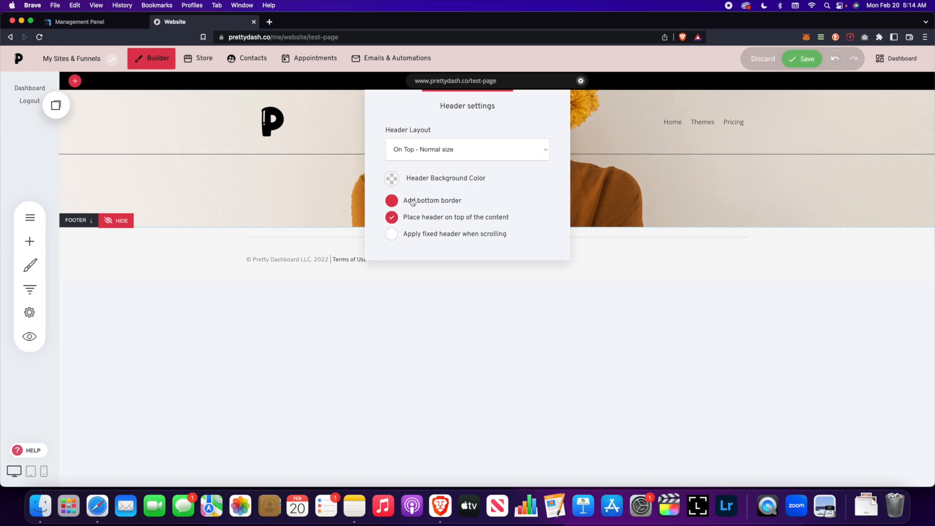
left_click(684, 192)
left_click(809, 59)
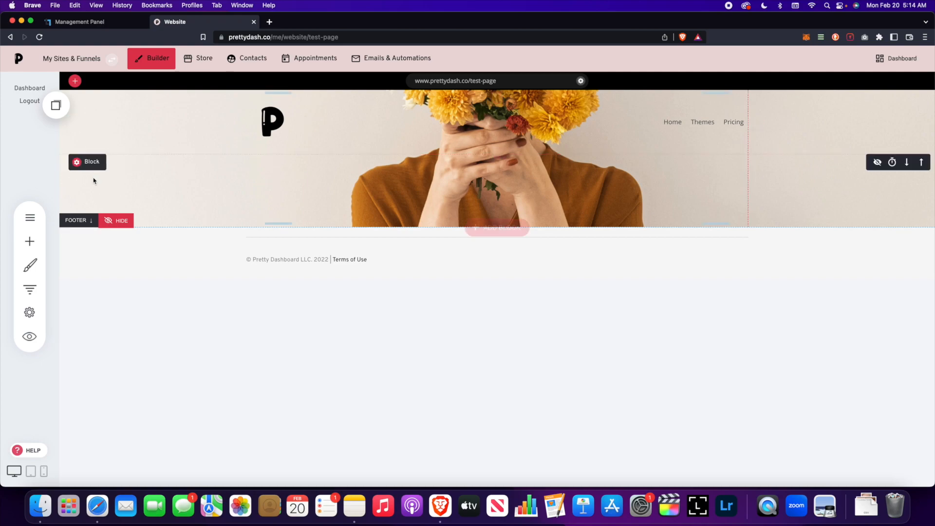
left_click(81, 125)
left_click_drag(466, 120, 468, 220)
left_click(394, 344)
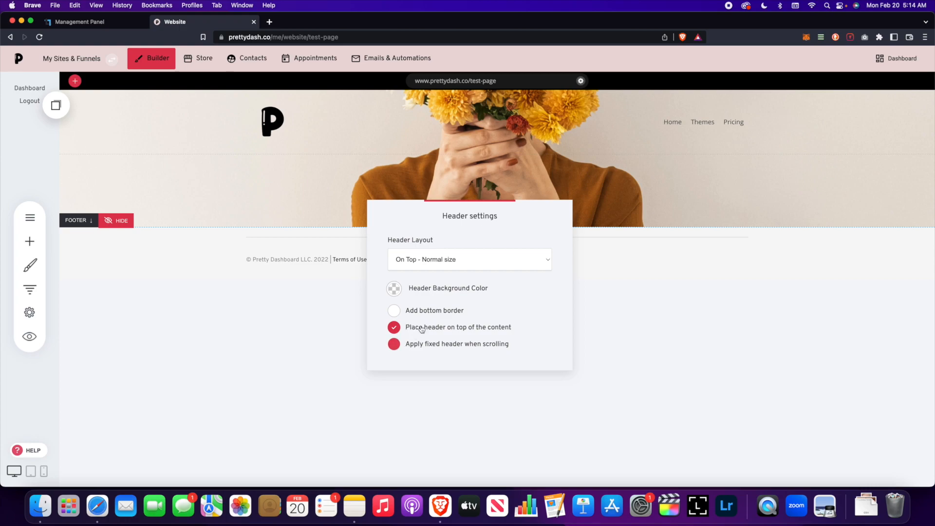
left_click(682, 243)
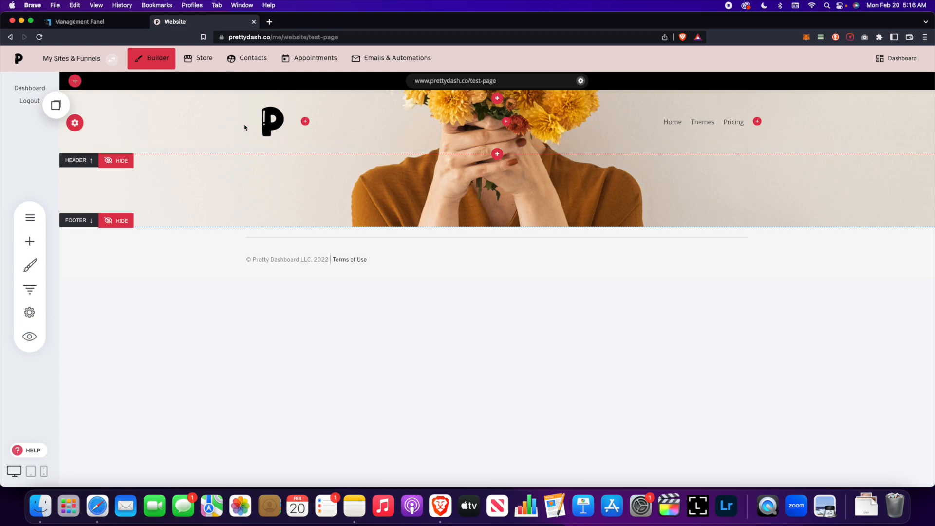
- Adjust the logo spacing, switch the header to On Top - Full-width, and save
left_click_drag(228, 122, 247, 122)
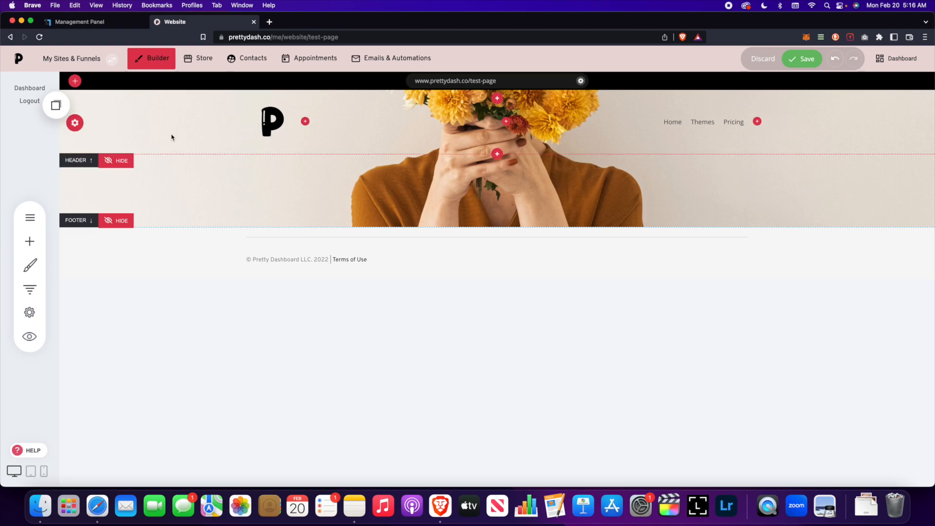
left_click(75, 123)
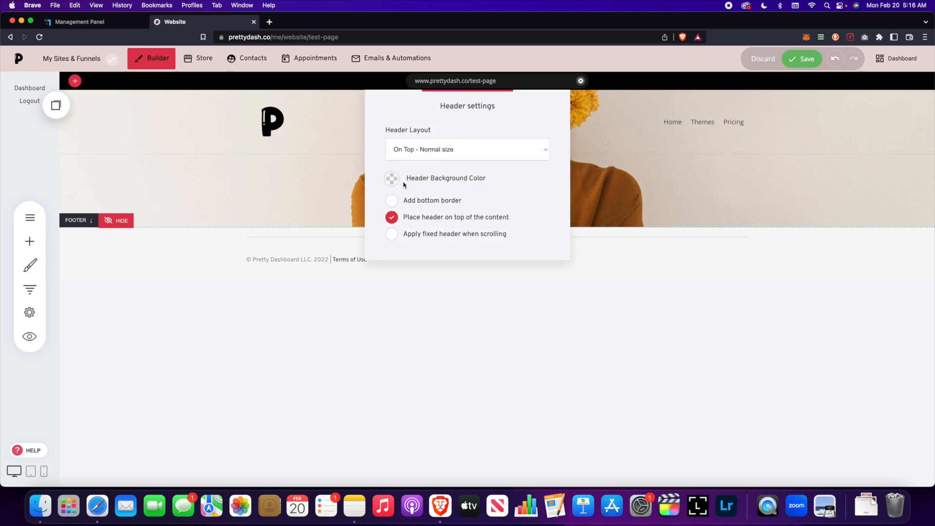
left_click(458, 149)
left_click(457, 160)
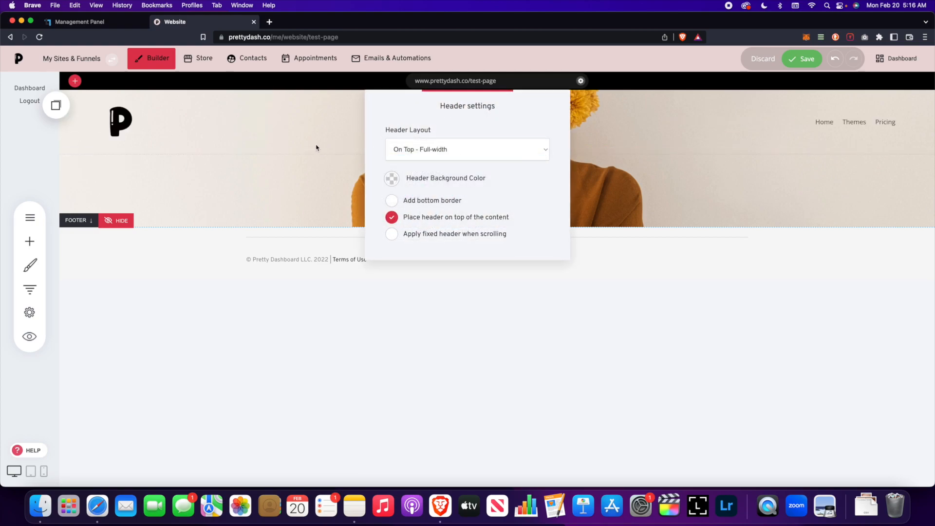
left_click(291, 142)
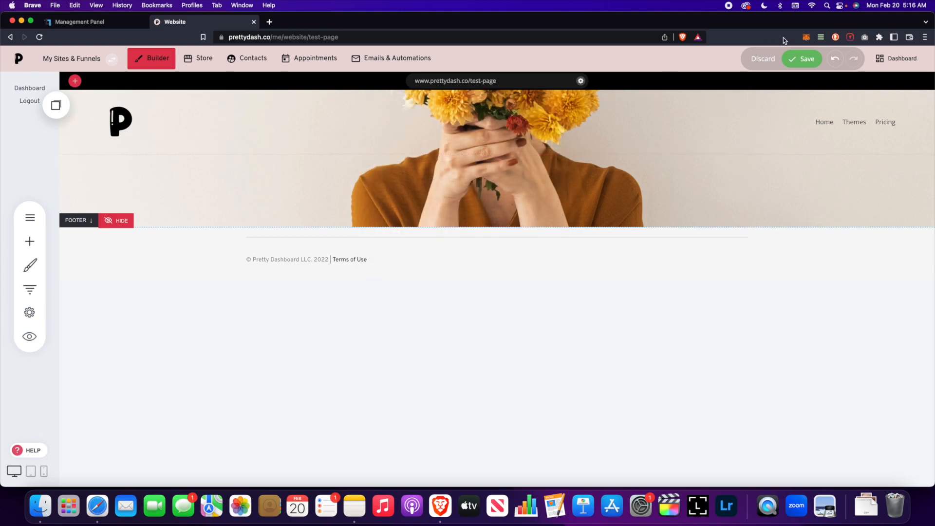
left_click(794, 58)
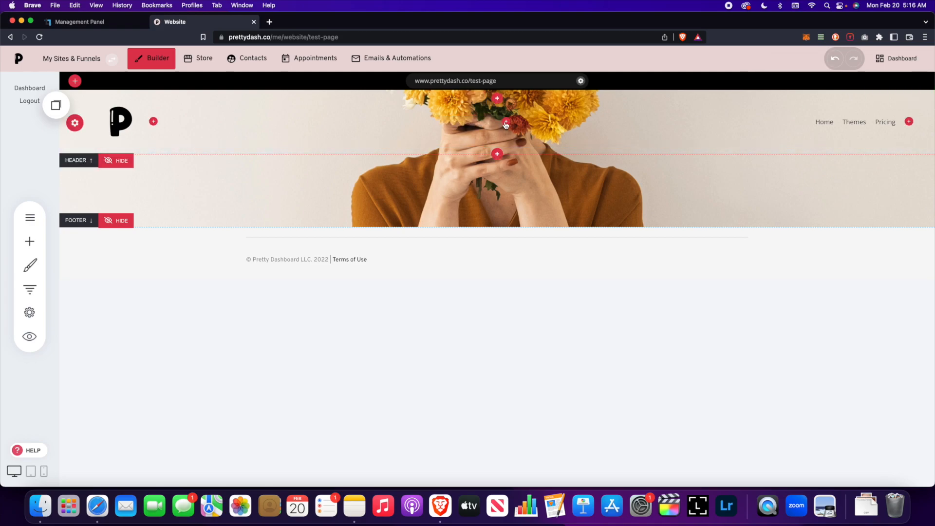
- Add a navigation menu widget to the header with a Themes item
left_click(506, 124)
left_click(523, 207)
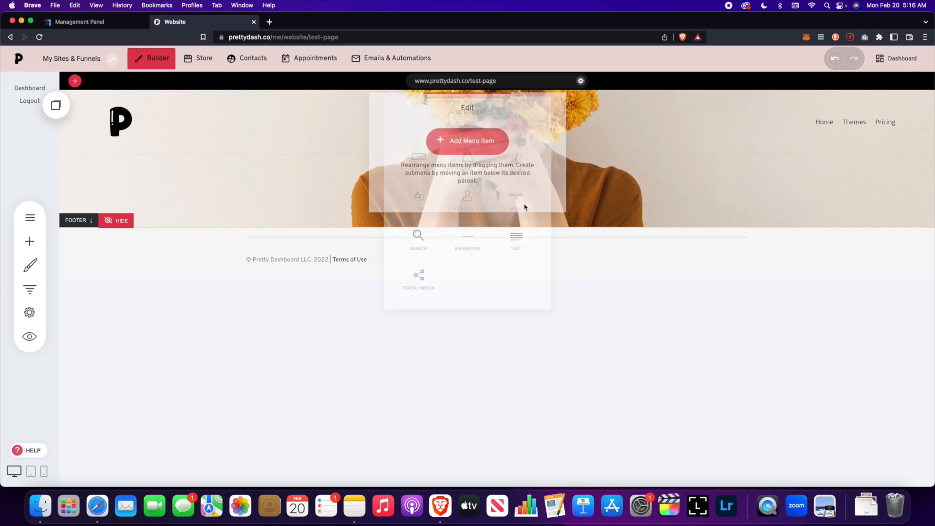
left_click_drag(463, 102, 428, 214)
left_click(452, 254)
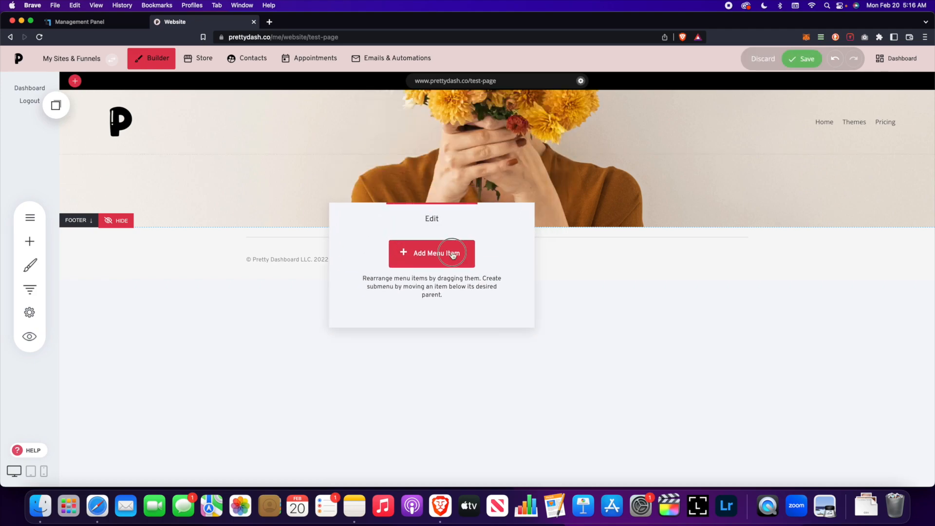
left_click(478, 205)
left_click(494, 220)
left_click(579, 314)
- Add Pricing and Collabs menu items, then save the page
left_click(462, 254)
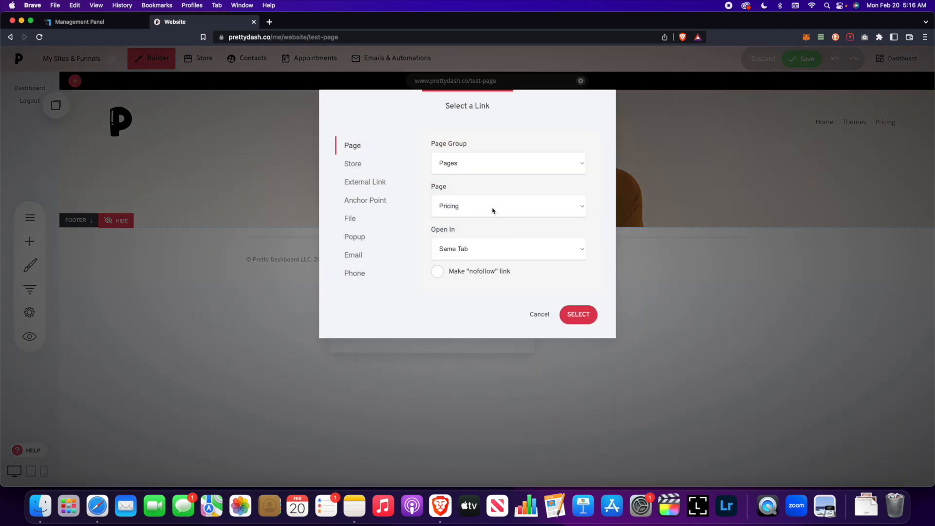
left_click(494, 212)
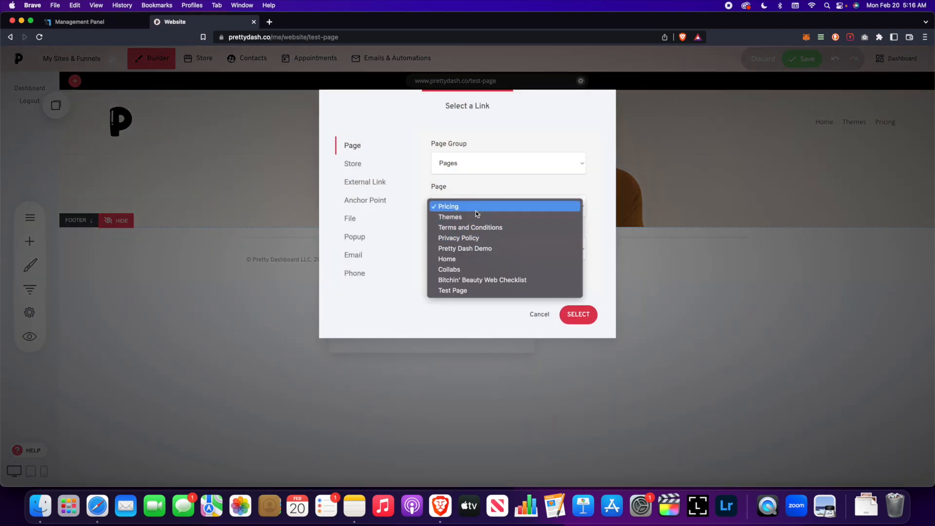
left_click(477, 209)
left_click(579, 314)
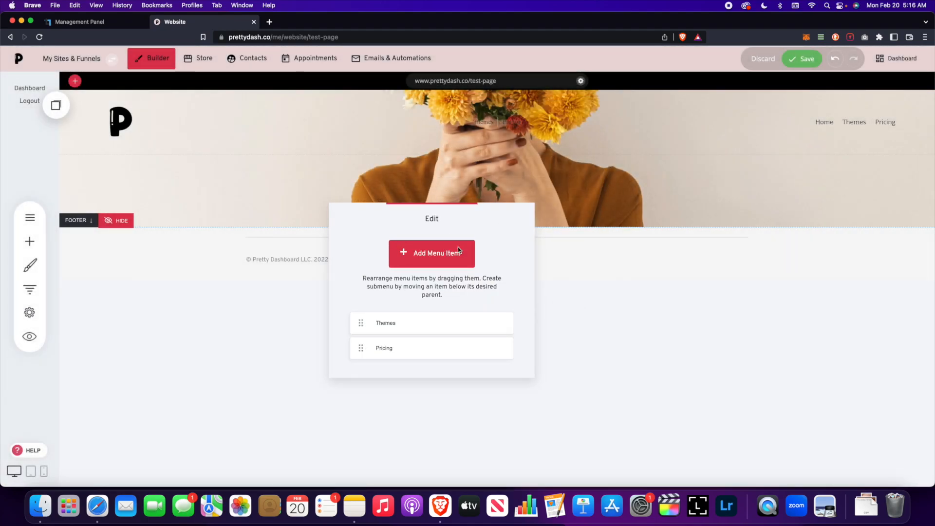
left_click(459, 250)
left_click(485, 207)
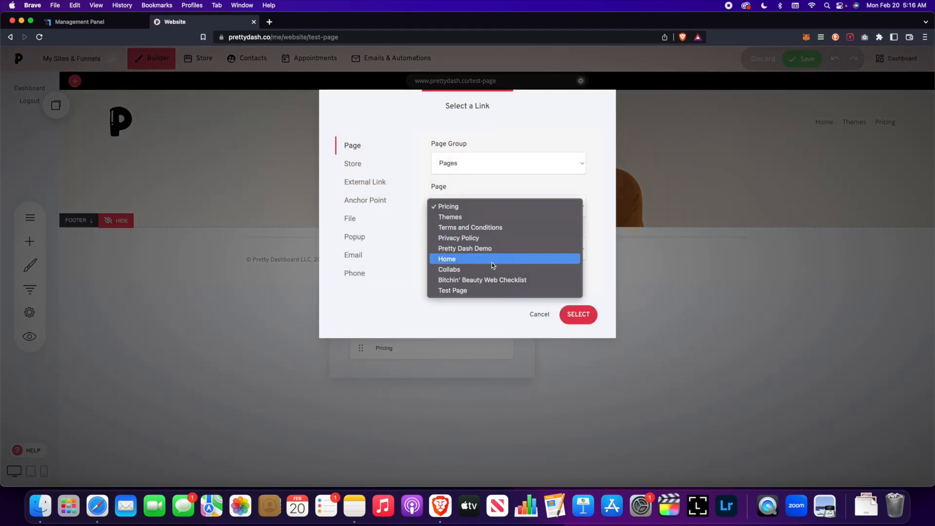
left_click(493, 270)
left_click(578, 314)
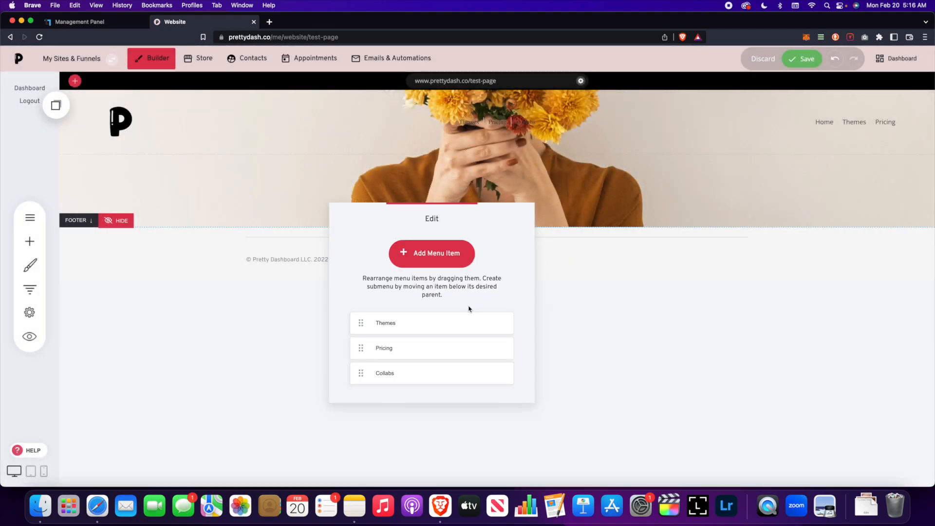
left_click(553, 261)
left_click(808, 61)
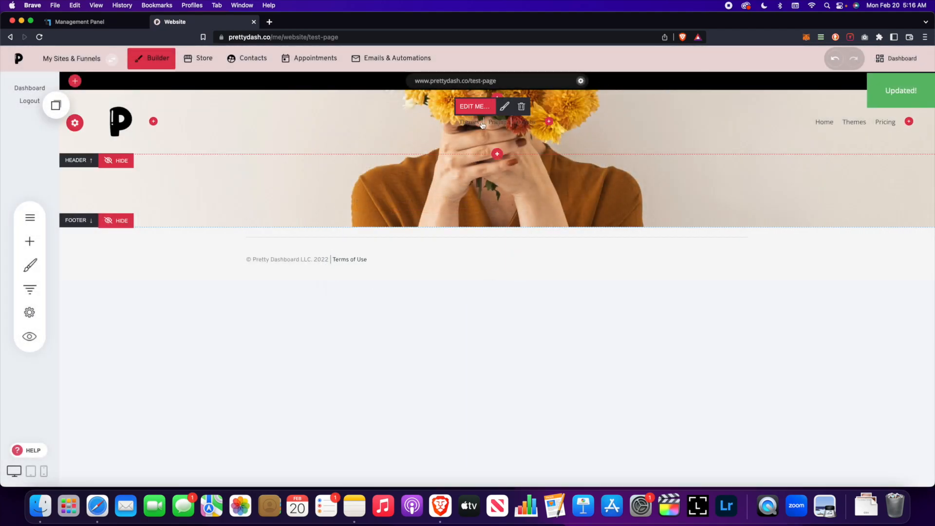
- Set the centre menu text colour to white and uncheck 'Show divider between menu items'
left_click(503, 105)
left_click_drag(558, 146, 685, 146)
left_click(563, 228)
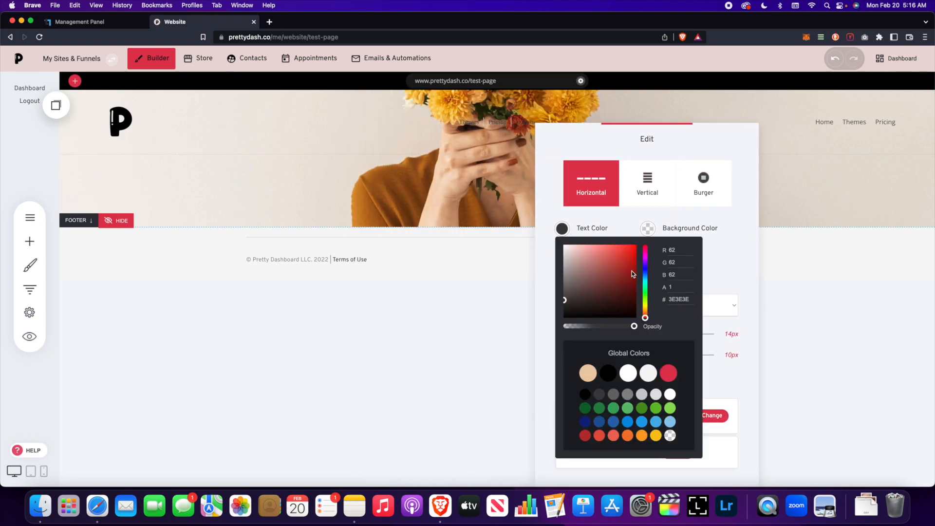
left_click(626, 376)
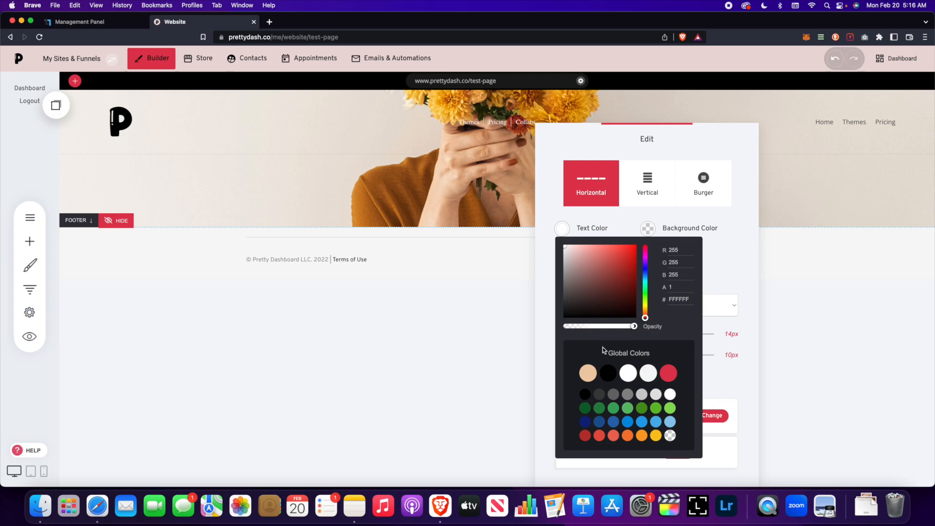
left_click(689, 213)
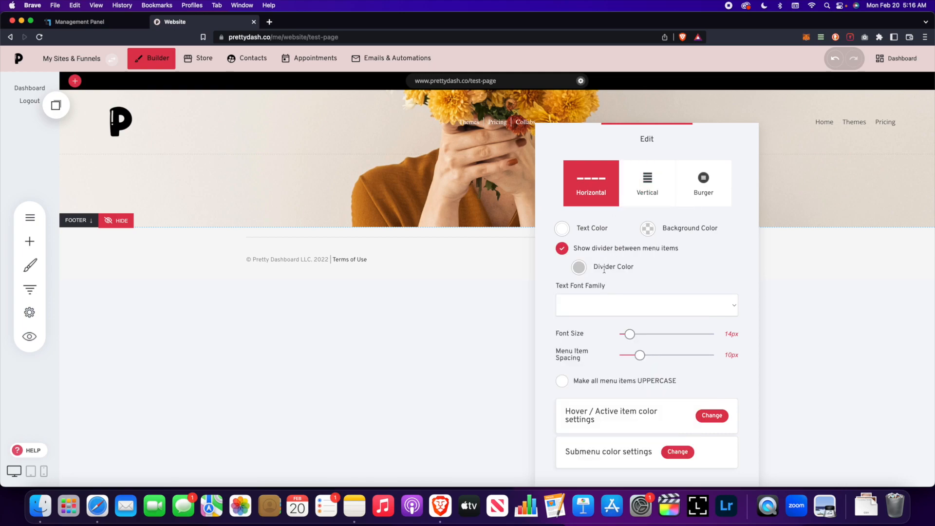
left_click(579, 268)
left_click(652, 264)
left_click(563, 250)
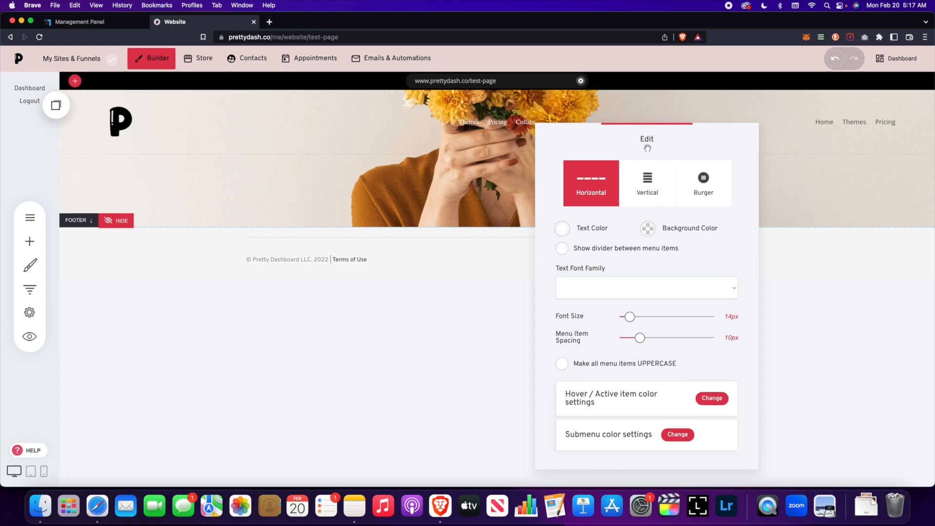
left_click_drag(647, 152, 667, 149)
- Give the centre menu a black background and the Do Hyeon font
left_click(668, 225)
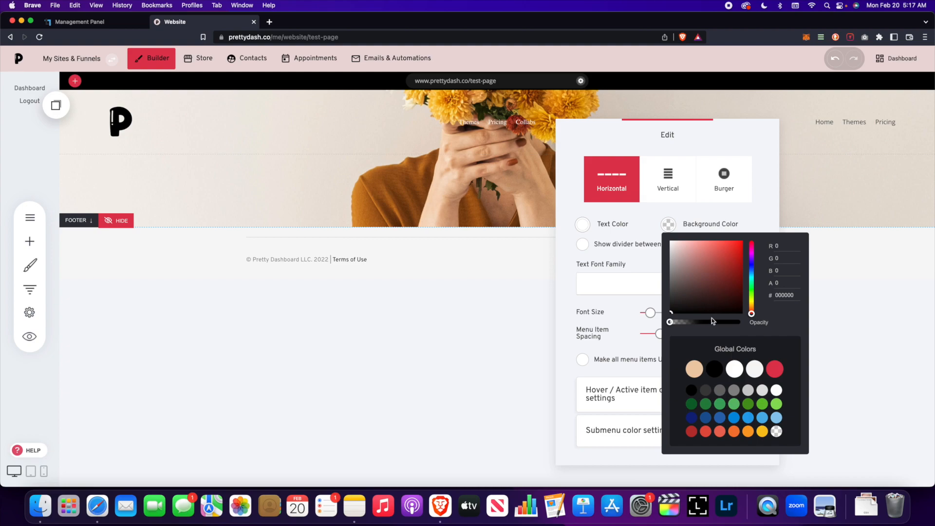
left_click(715, 371)
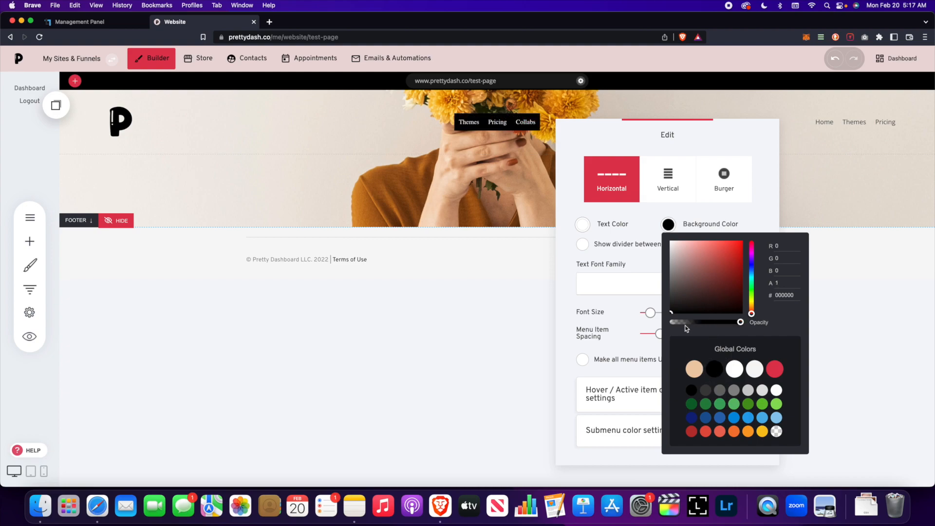
left_click(628, 260)
left_click(684, 288)
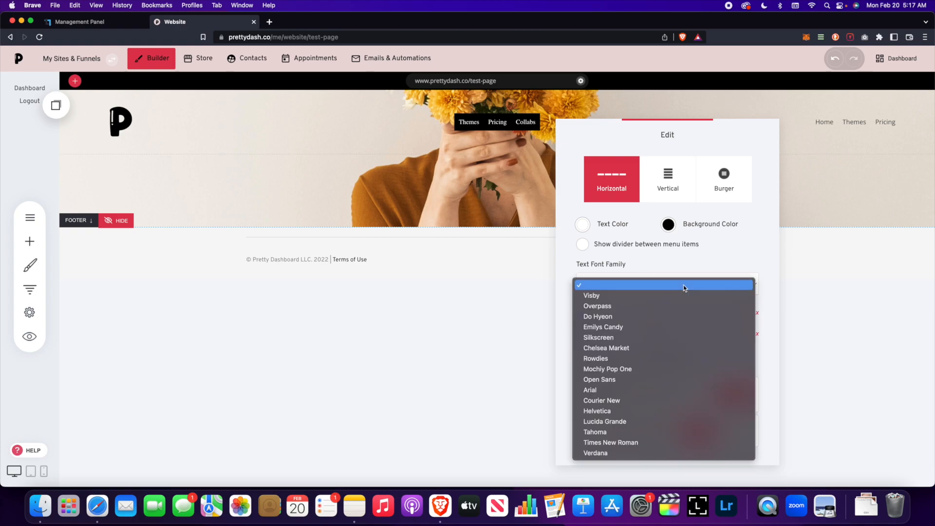
left_click(675, 318)
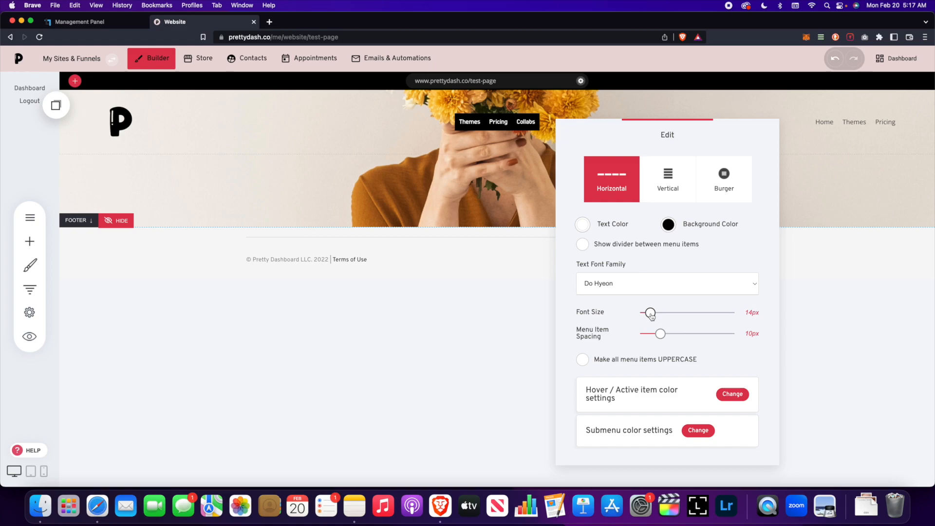
- Enlarge the menu text to 28px, make items uppercase, and open submenu colour settings
left_click_drag(651, 316, 672, 316)
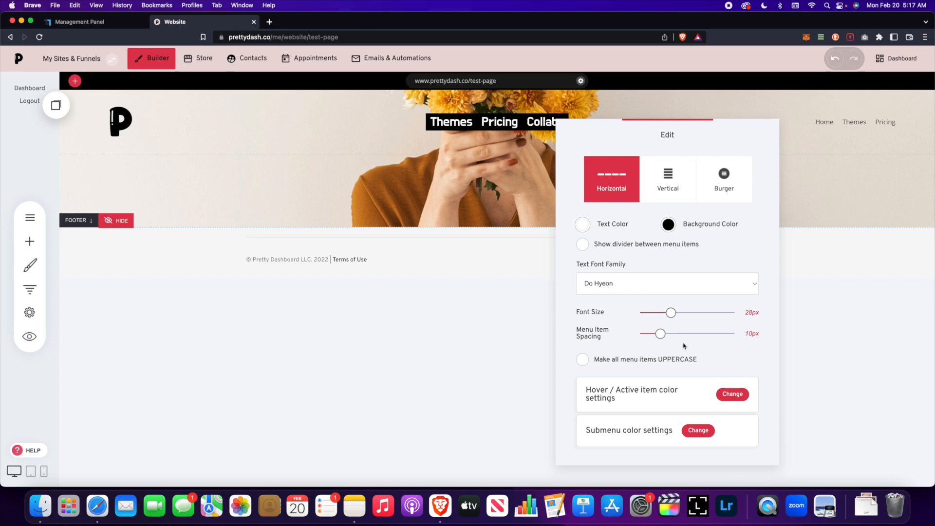
left_click(589, 361)
left_click(585, 362)
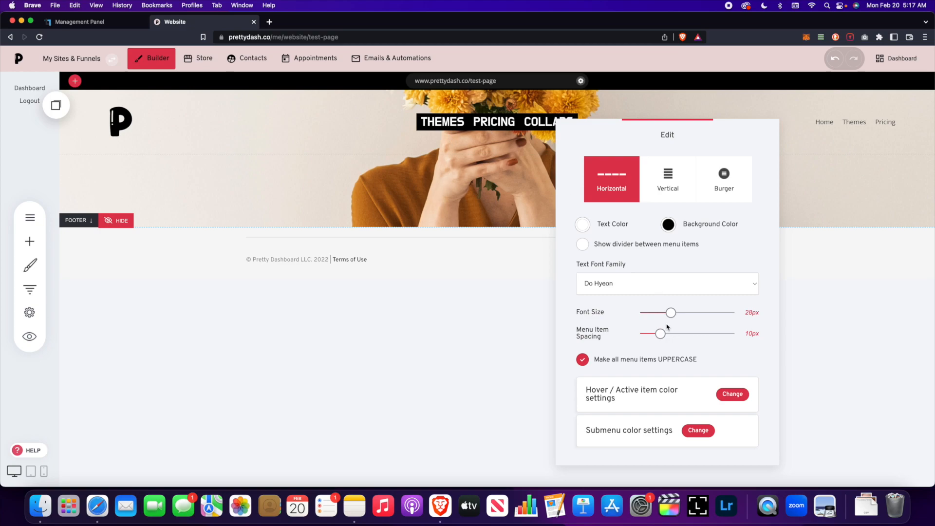
left_click(697, 428)
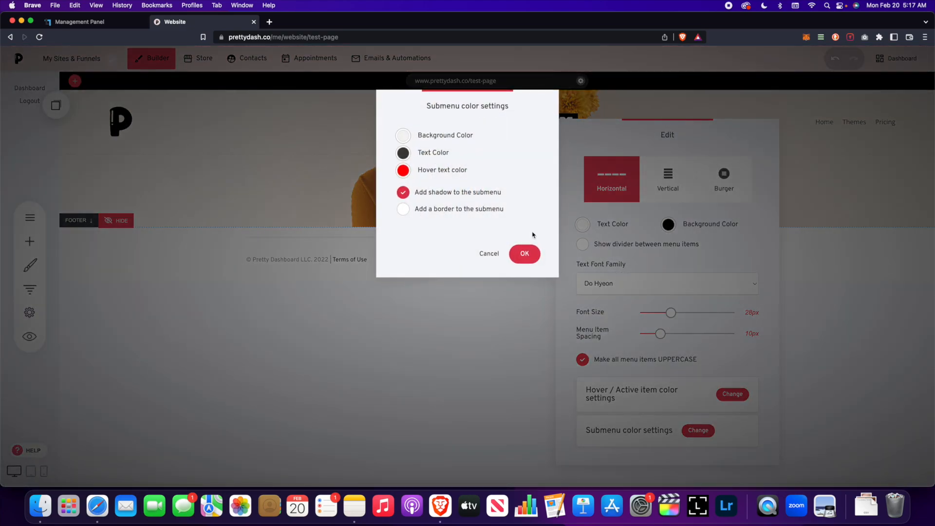
- Cancel the submenu colours and keep the menu Horizontal after trying Vertical and Burger
left_click(489, 254)
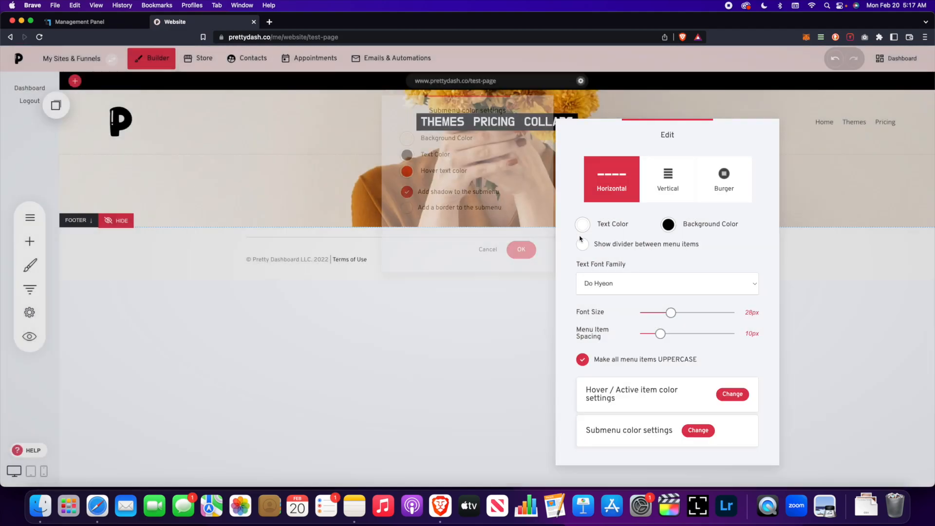
left_click_drag(631, 134, 638, 136)
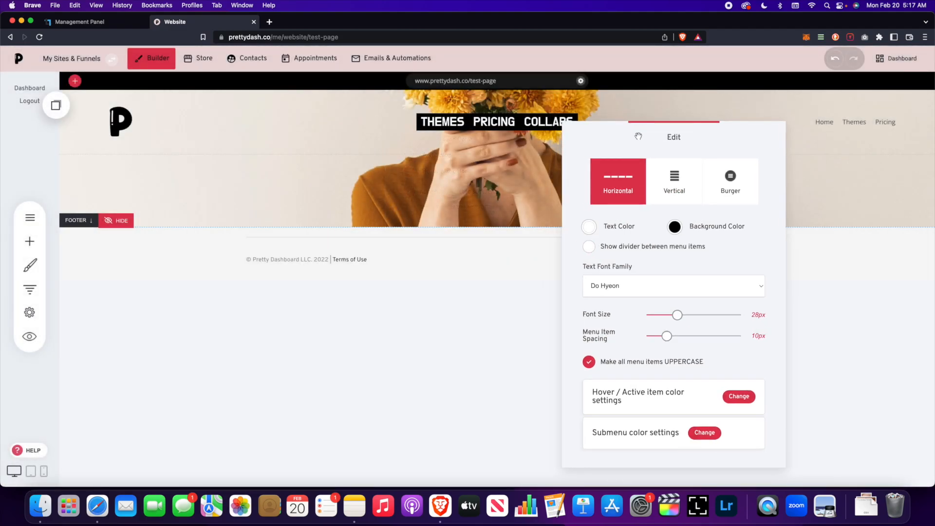
left_click(675, 188)
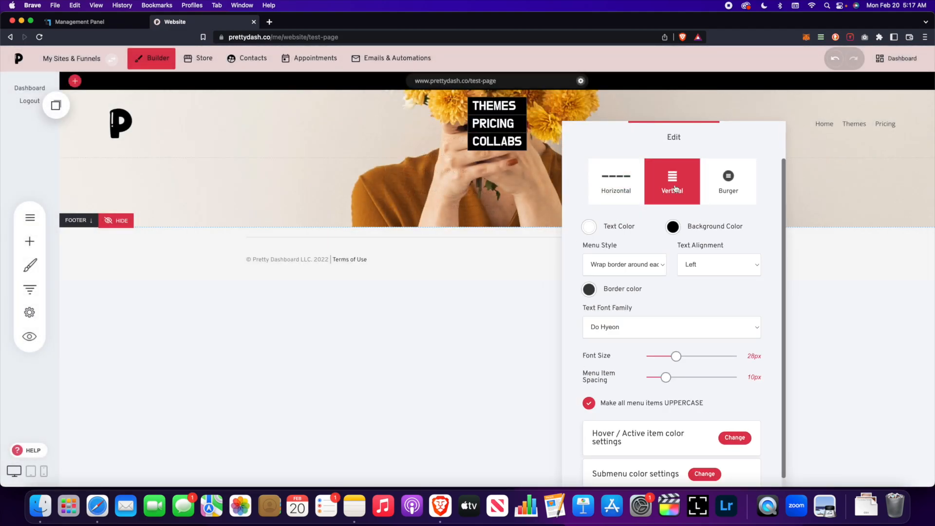
left_click(714, 188)
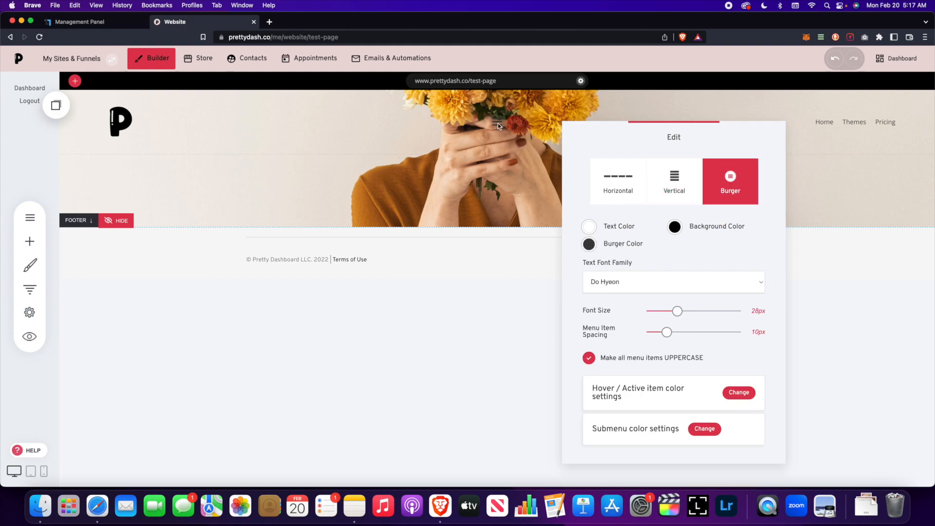
left_click(618, 183)
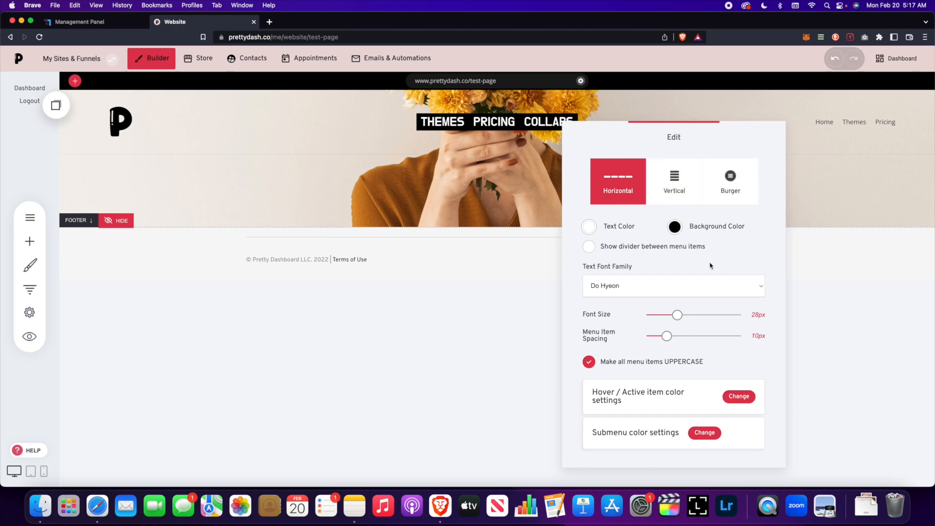
- Delete the right-hand Home/Themes/Pricing menu widget from the header
left_click(540, 188)
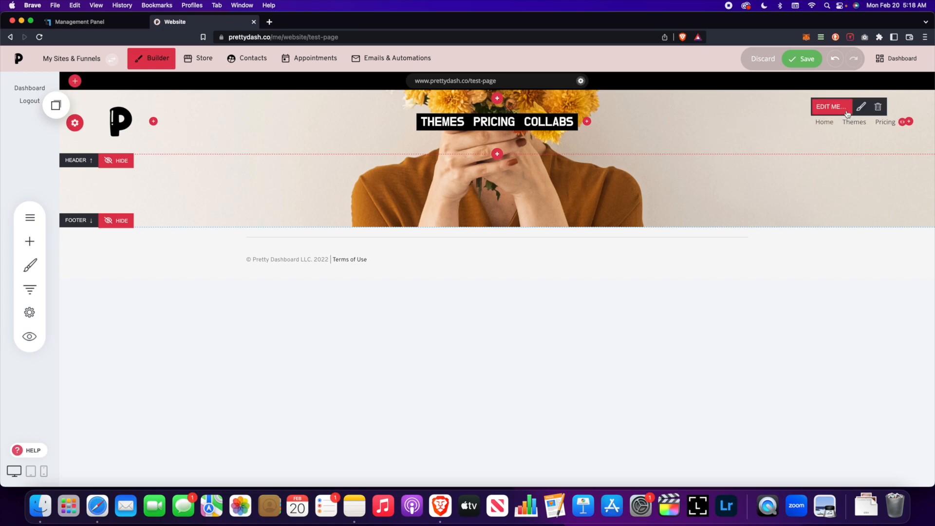
left_click(878, 104)
left_click(498, 248)
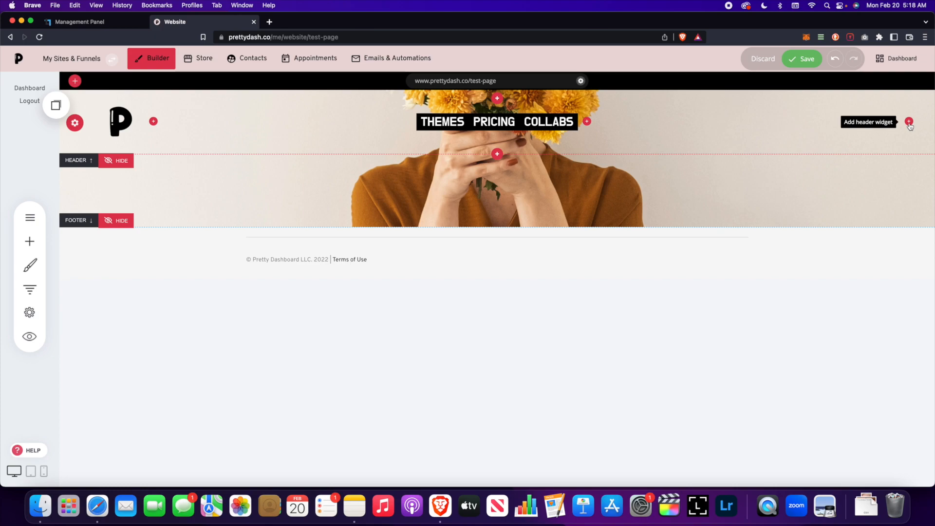
- Save, then add a button labelled 'BOOK NOW' to the header's right side
left_click(800, 59)
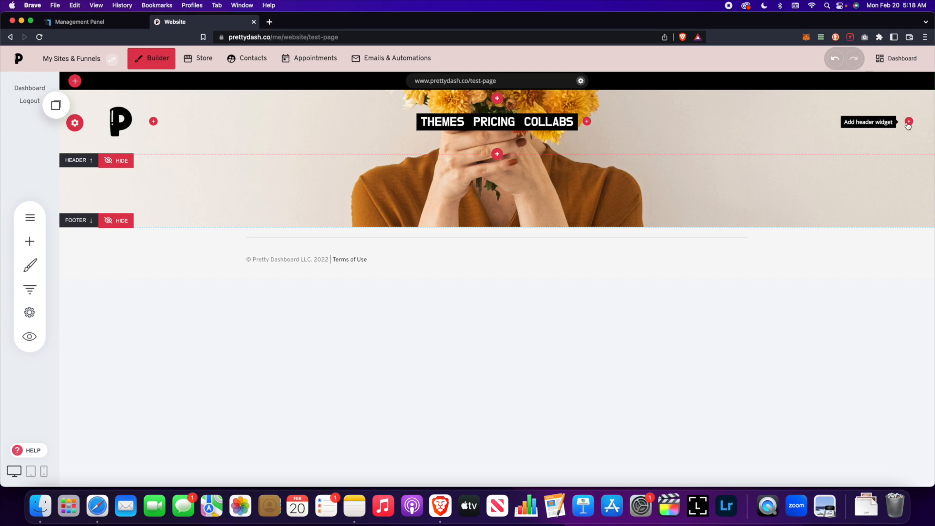
left_click(909, 122)
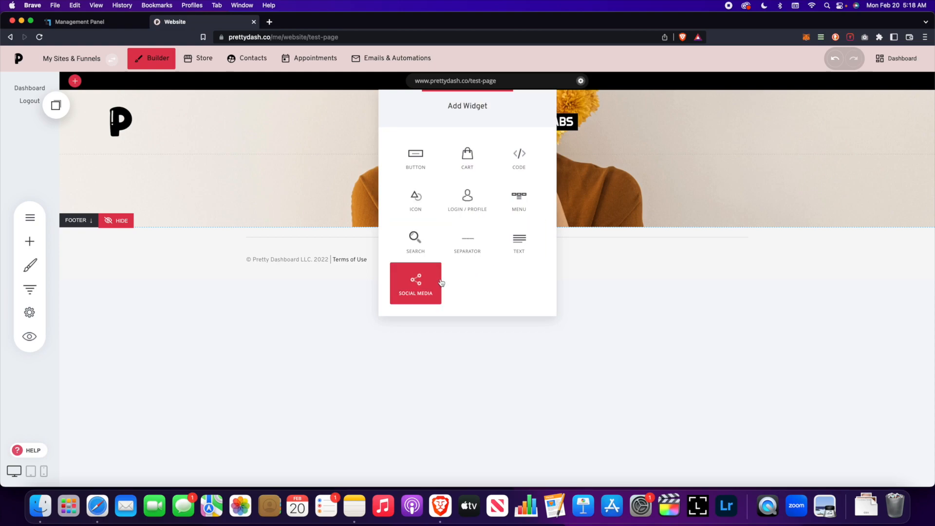
left_click(415, 156)
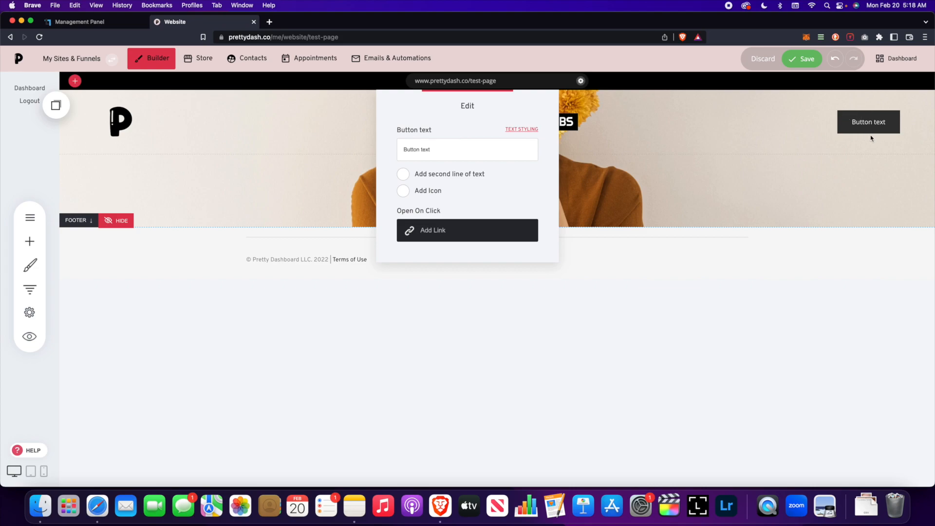
triple_click(488, 150)
type("BOOK NOW")
- Set the BOOK NOW button font to Do Hyeon and save the page
left_click(522, 131)
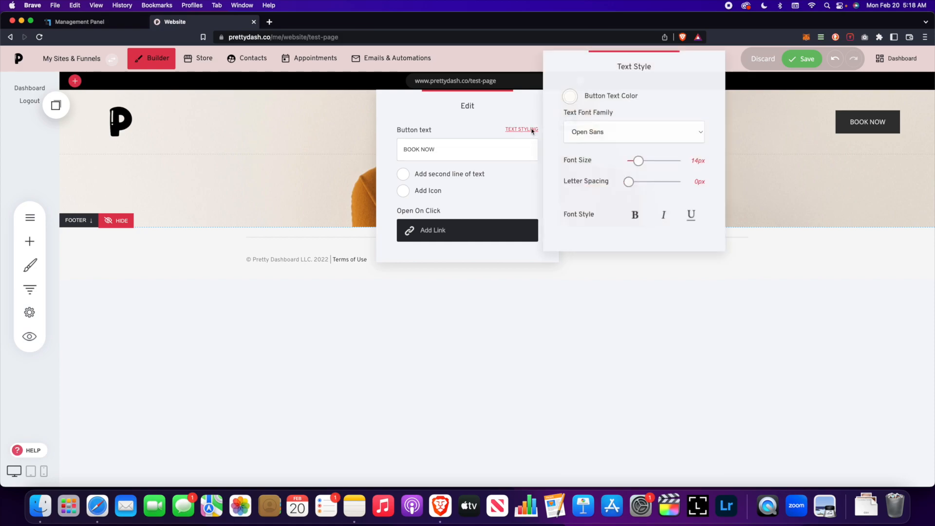
left_click(638, 137)
left_click(603, 69)
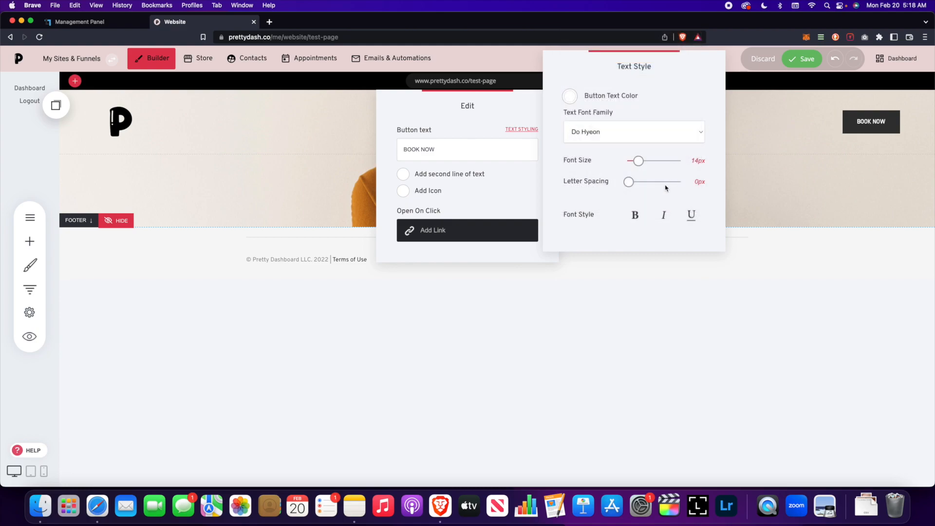
left_click(779, 200)
left_click(801, 59)
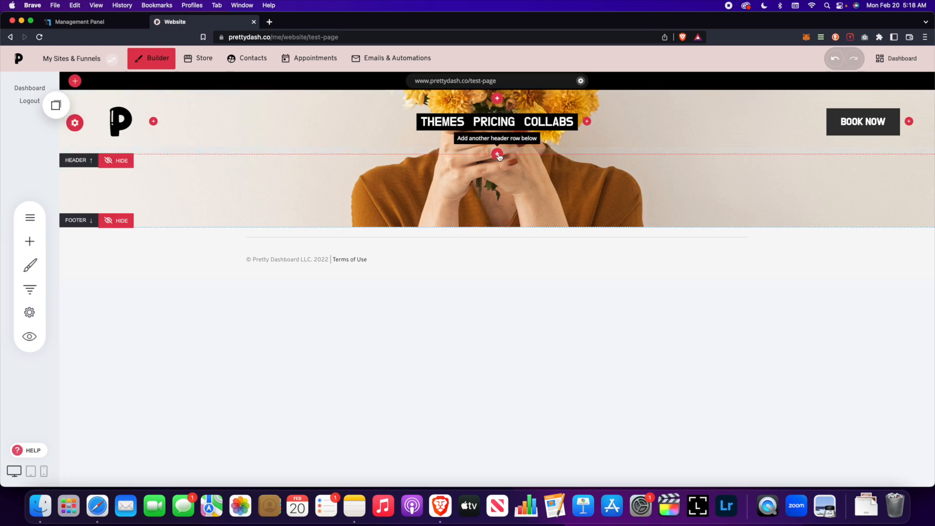
- Add a new header row above the logo row, give it the peach #EECCAA background, and save
left_click(498, 99)
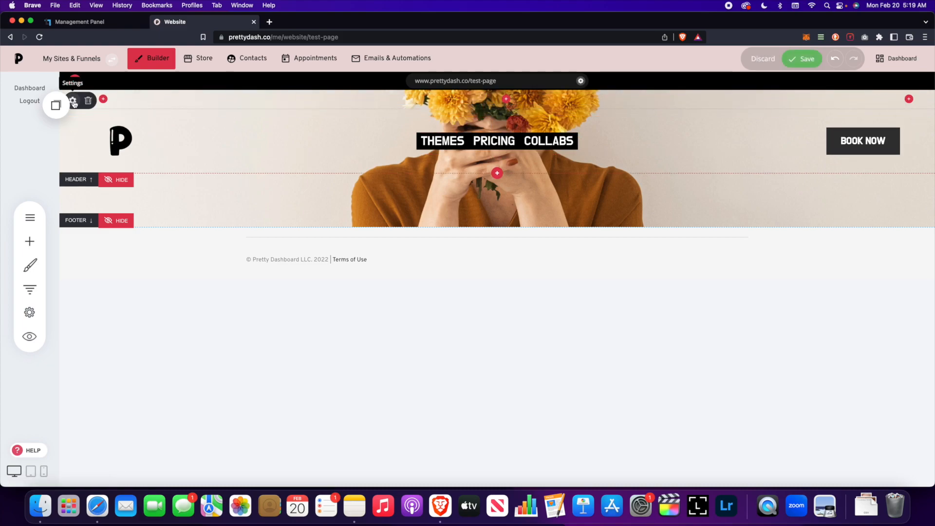
left_click(73, 102)
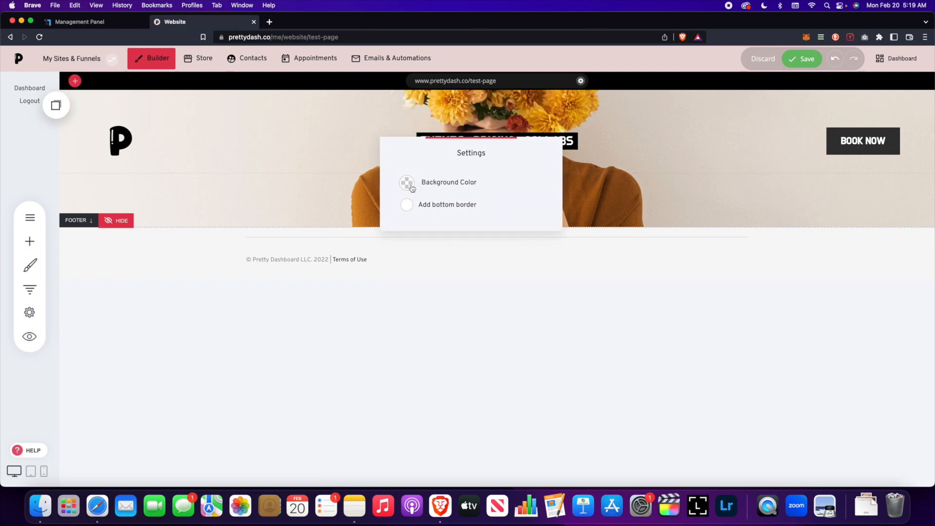
left_click(407, 183)
left_click(513, 327)
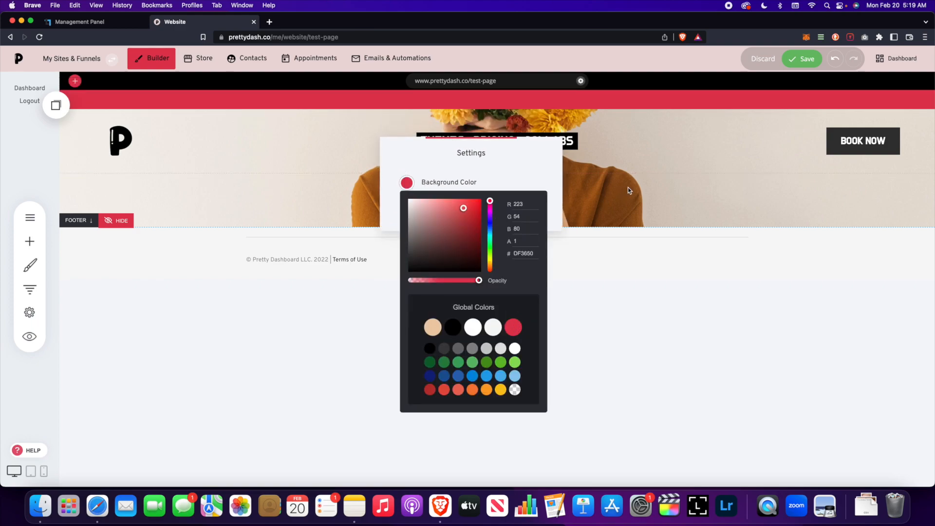
left_click(433, 328)
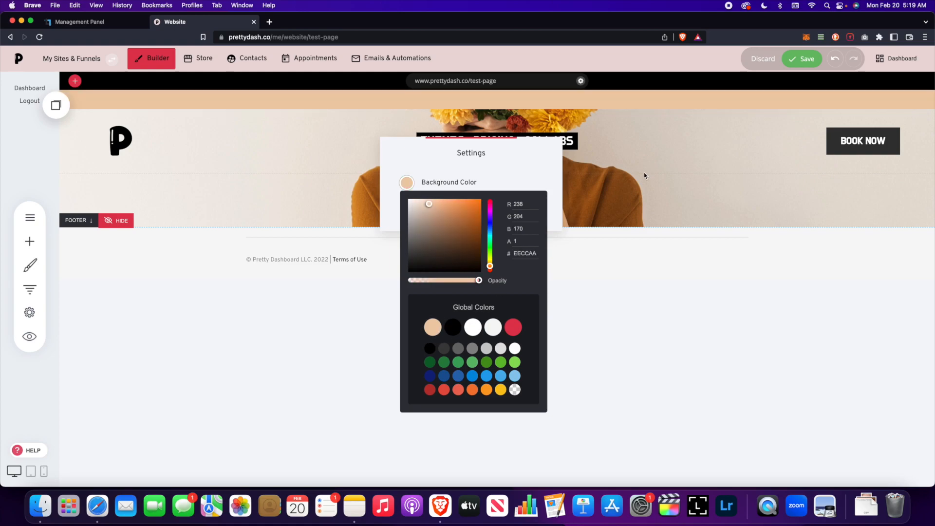
left_click(606, 169)
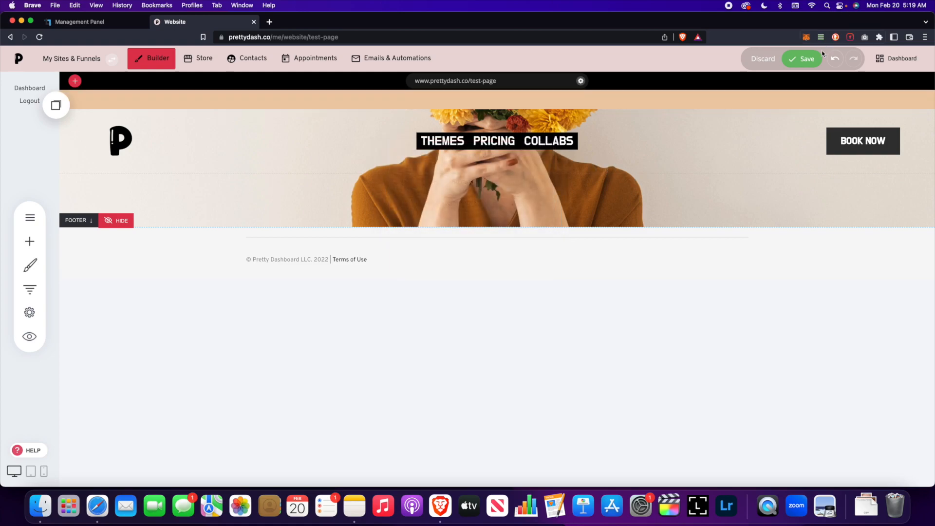
left_click(798, 59)
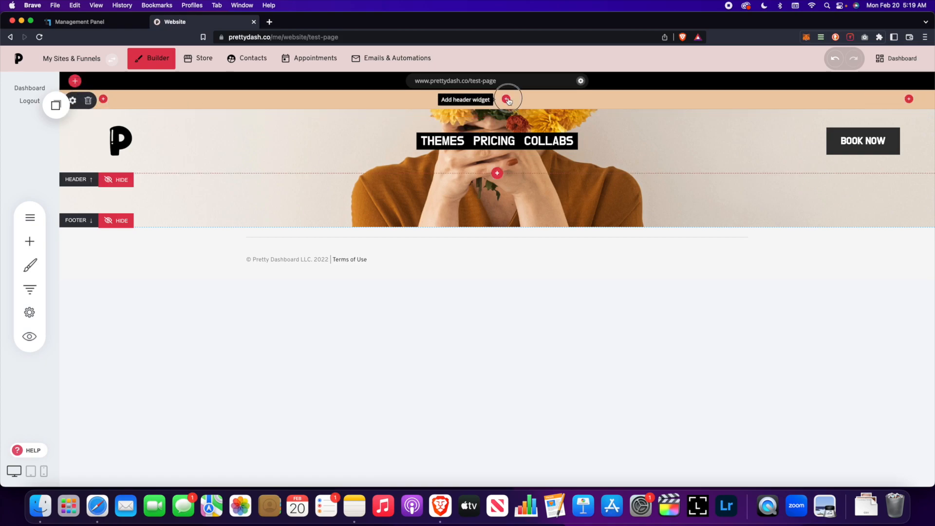
- Add a text widget to the peach bar reading 'Join my upcoming course!'
left_click(506, 99)
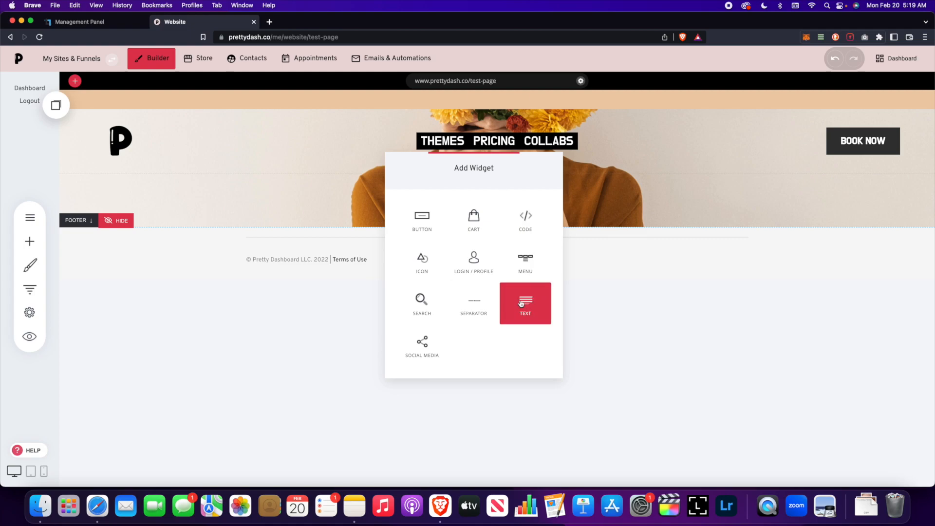
left_click(521, 303)
triple_click(505, 100)
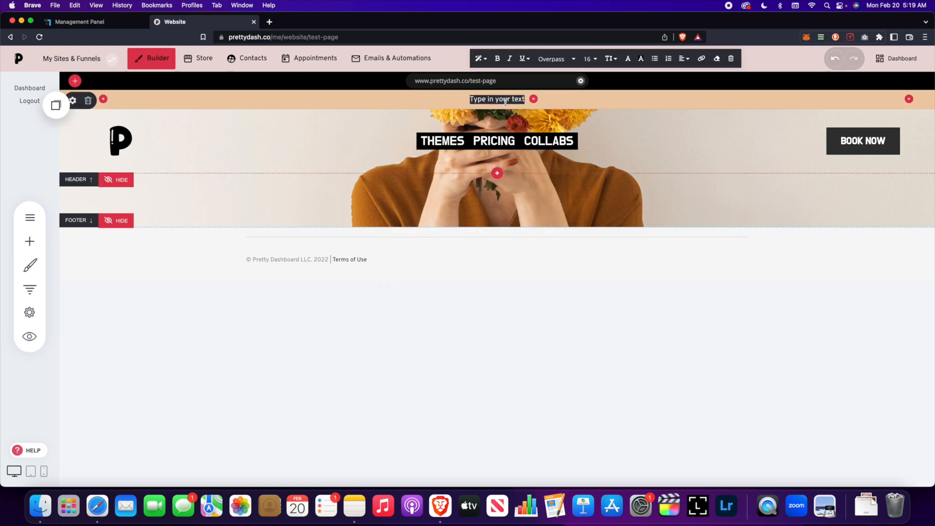
type("Join my upcoming course!")
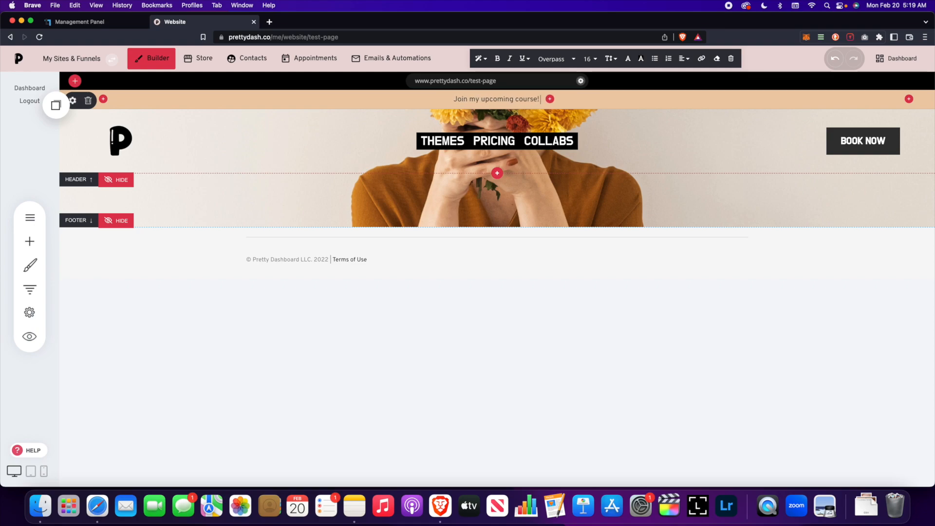
- Add Facebook and Twitter icons linking to profile pages (Go to page), then save
left_click(550, 99)
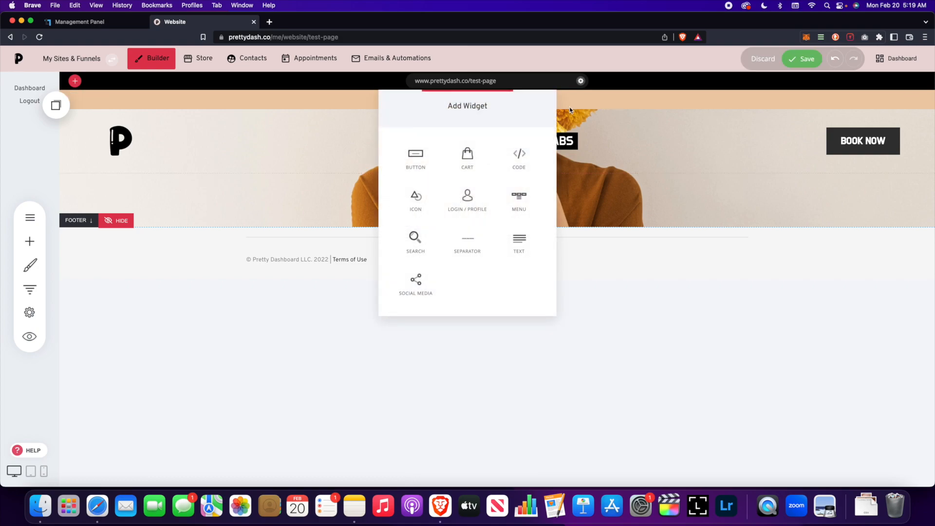
left_click(602, 132)
left_click(908, 100)
left_click(421, 282)
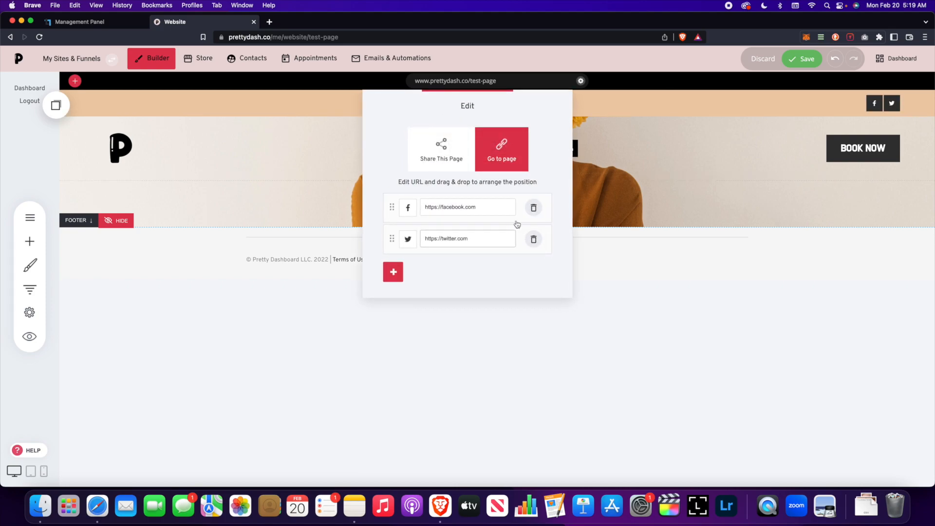
left_click(441, 149)
left_click(499, 150)
left_click(597, 252)
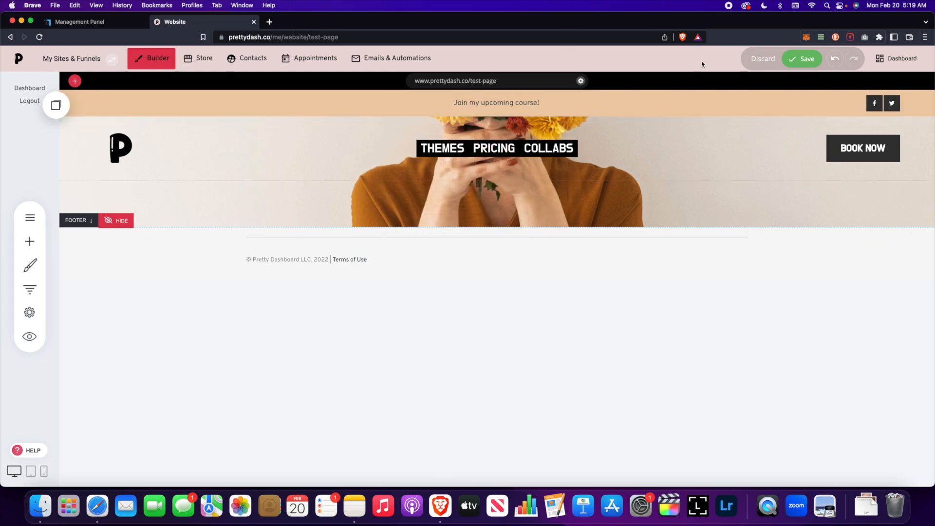
left_click(799, 57)
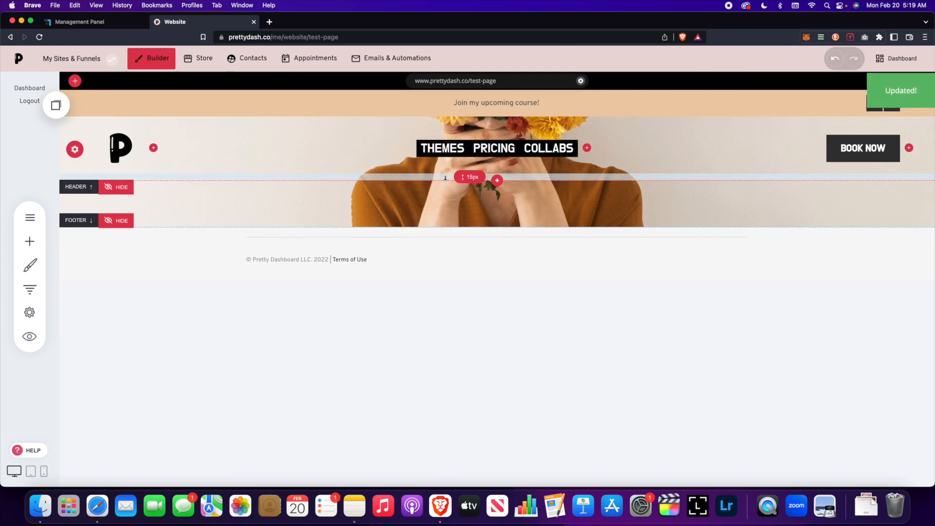
- Give the announcement bar a black bottom border and save the page
left_click(72, 104)
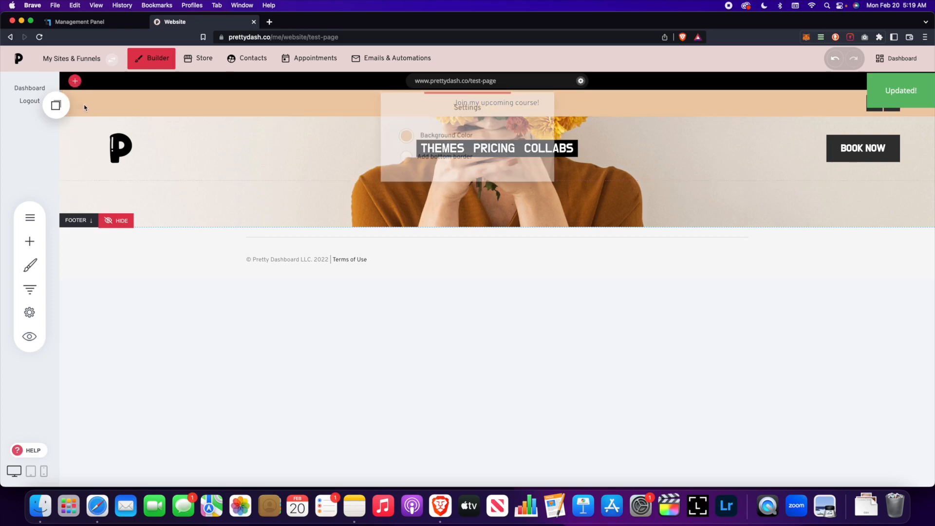
left_click(404, 210)
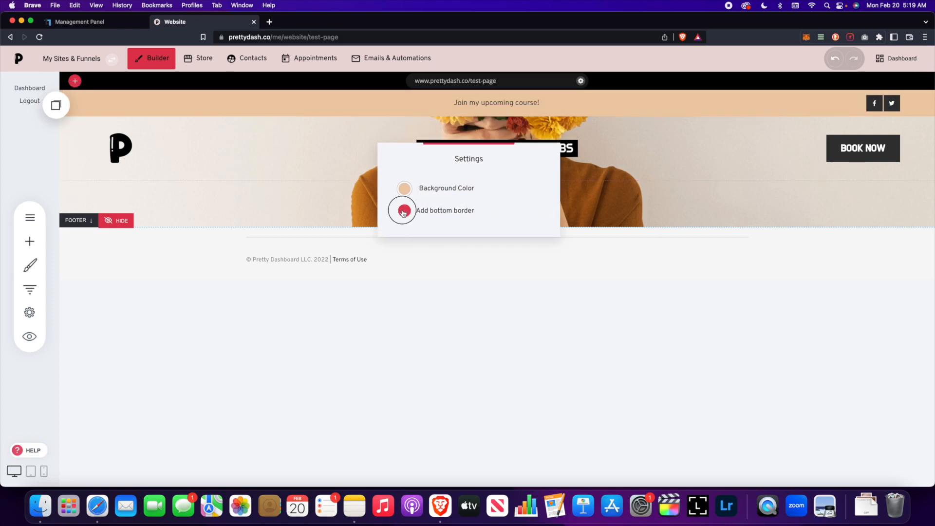
left_click(422, 230)
left_click(471, 373)
left_click(628, 291)
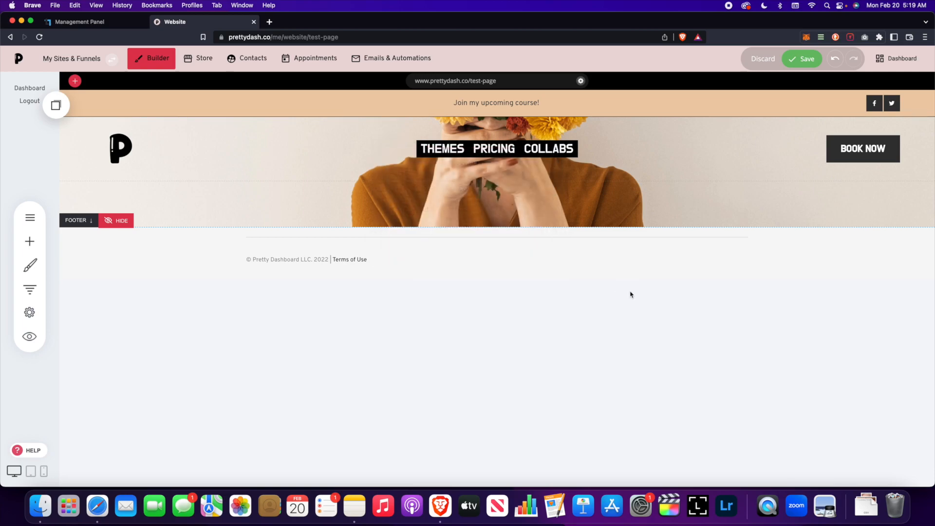
left_click(803, 54)
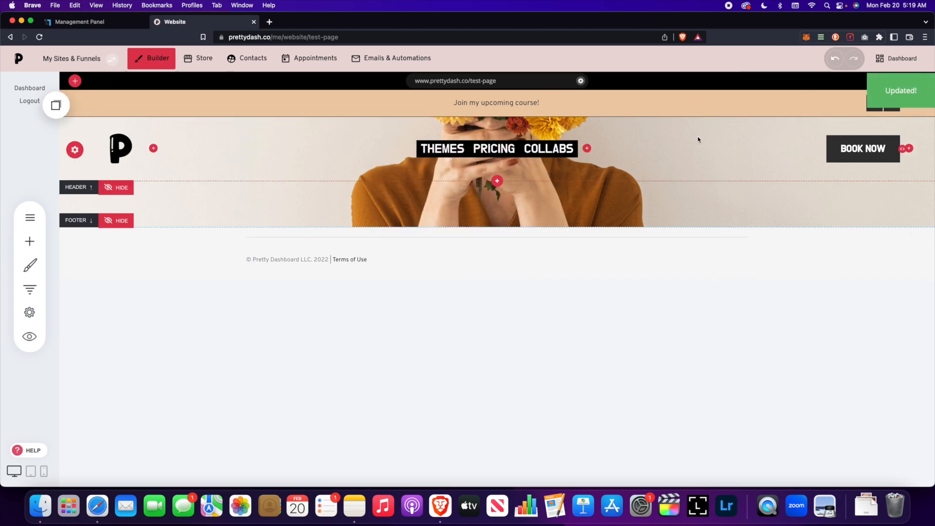
- Add a peach header row below the logo, menu and BOOK NOW row, save, then delete it
left_click(497, 181)
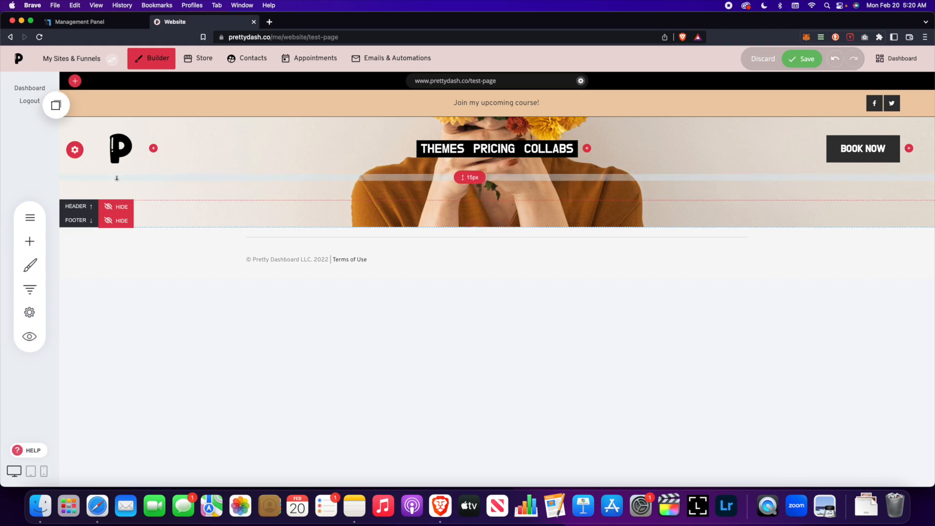
left_click(73, 191)
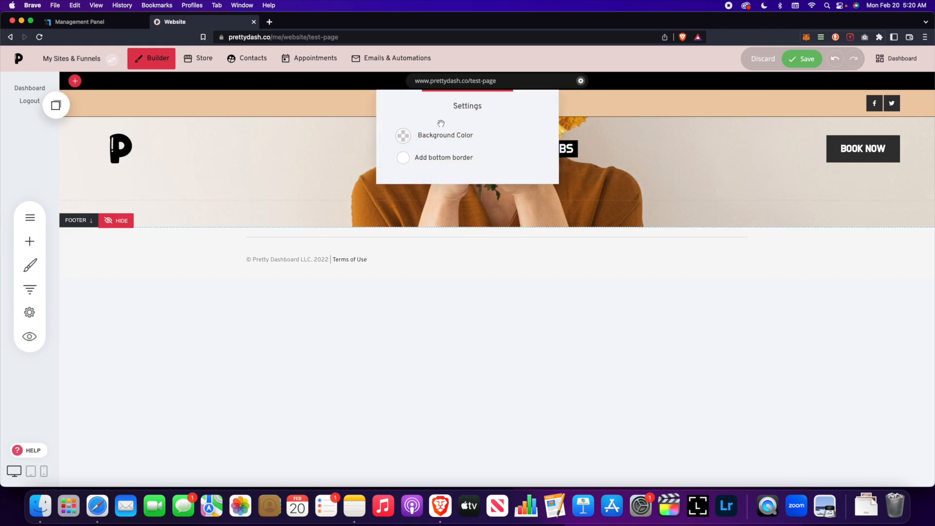
left_click(408, 136)
left_click(428, 278)
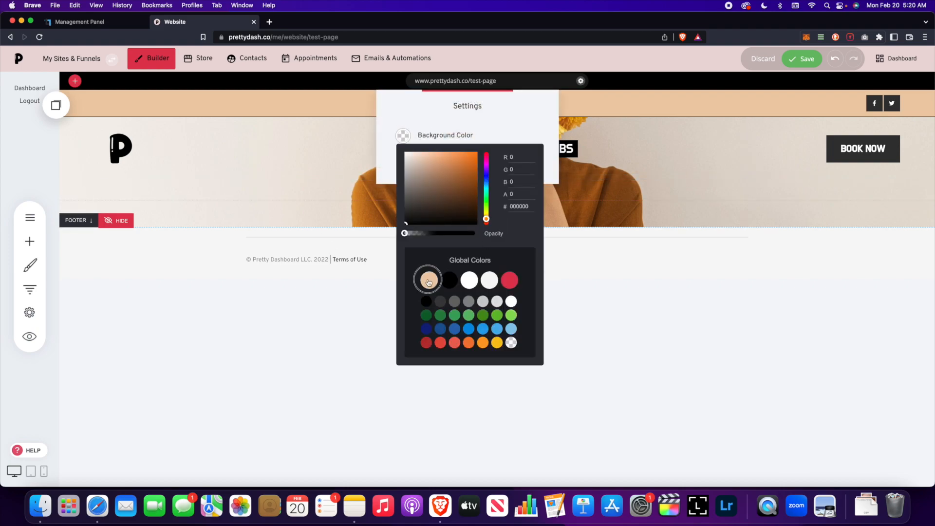
left_click(601, 246)
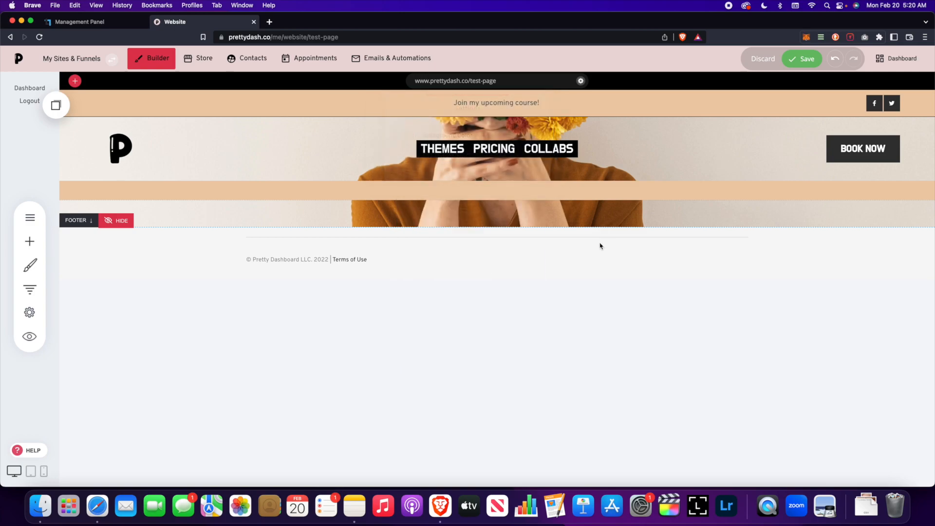
left_click(799, 64)
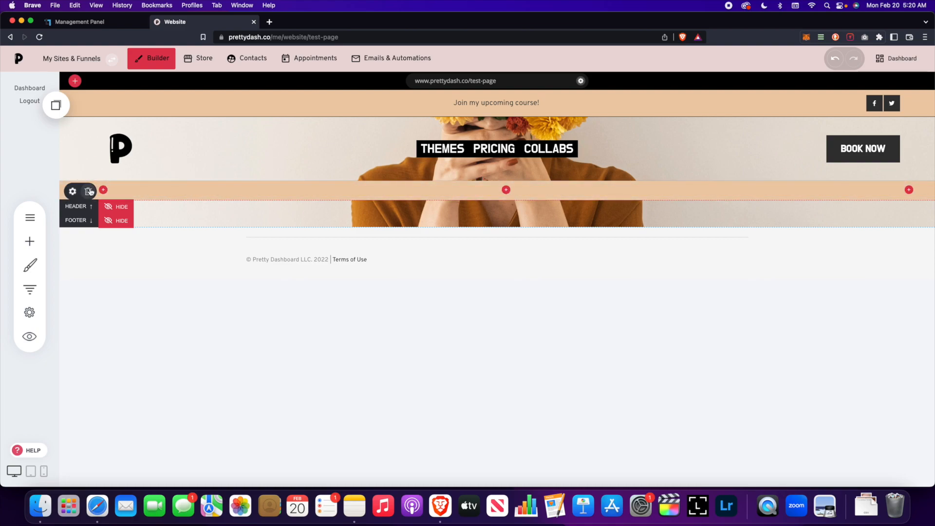
left_click(90, 192)
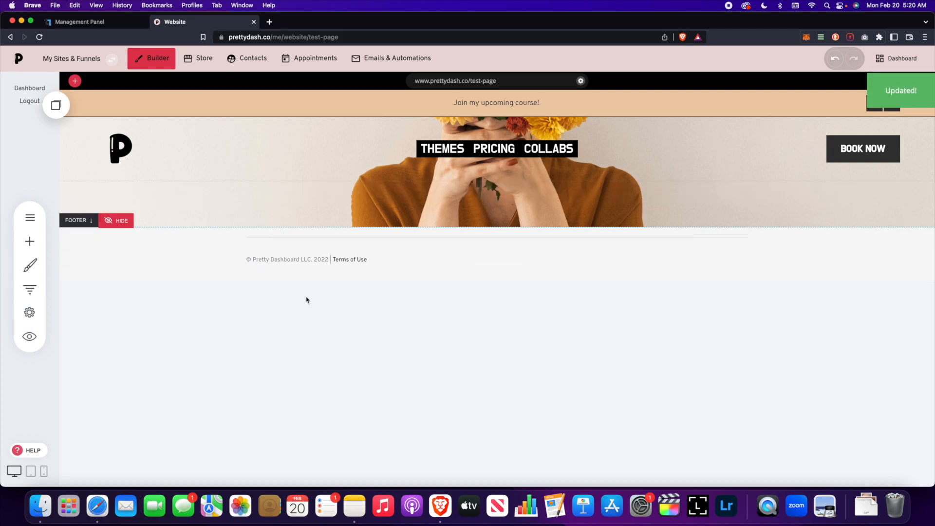
- Open the Website Preview to view Test Page's finished header in desktop mode
left_click(28, 339)
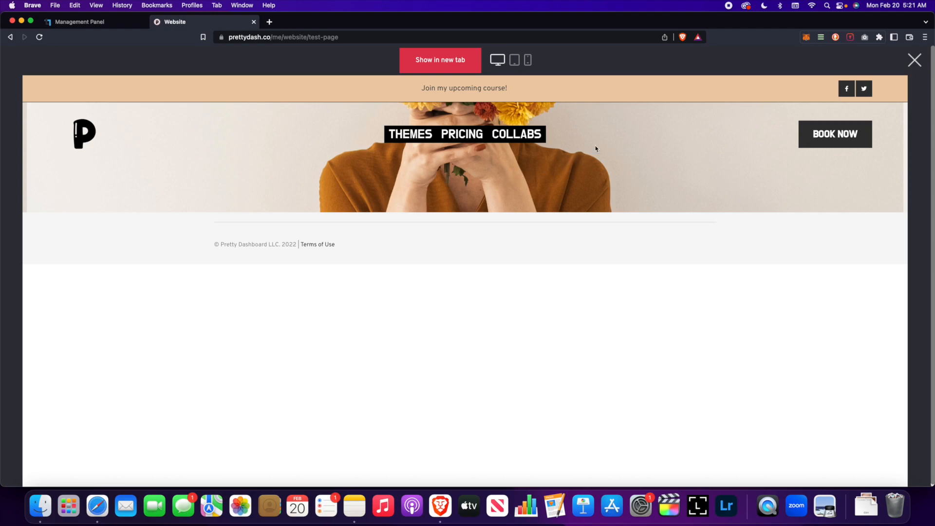
- Close the Test Page preview overlay to resume editing in the builder
left_click(915, 60)
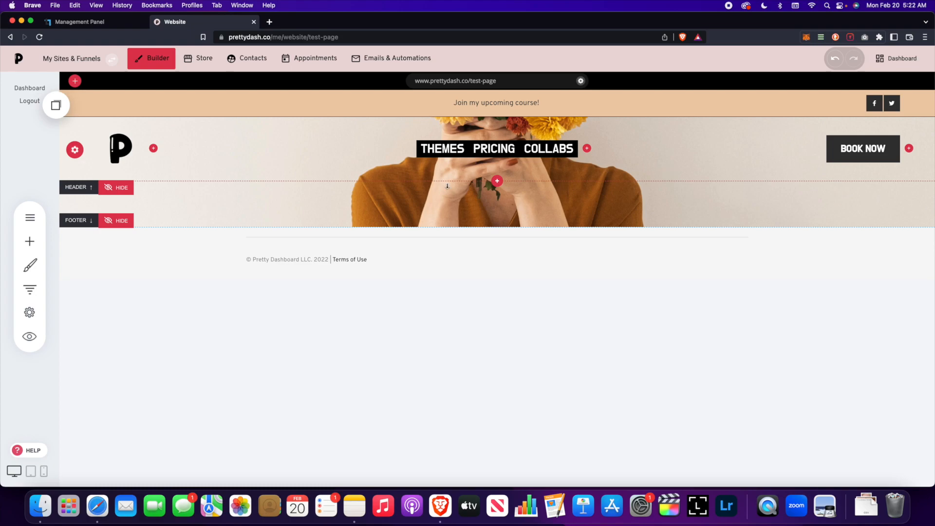
left_click(75, 150)
left_click_drag(480, 112, 483, 235)
left_click(684, 281)
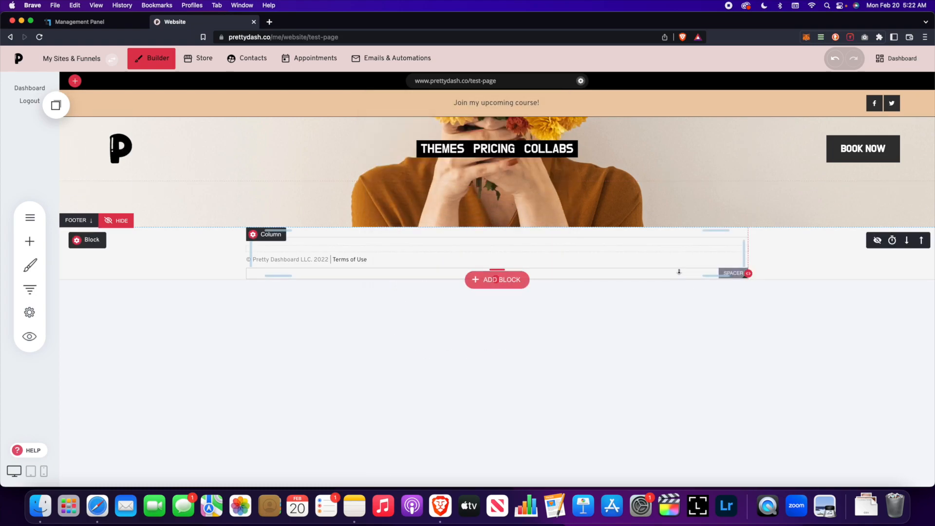